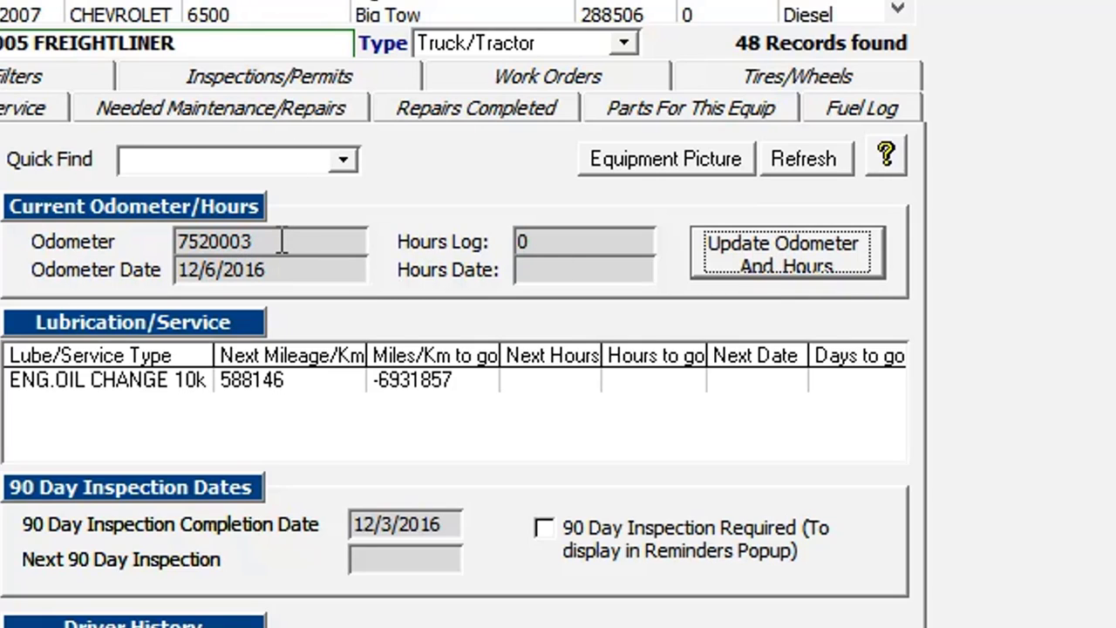
Add an odometer reading of 752500 to the 2005 Freightliner, save it, and check the vehicle's current odometer
mouse_move(281, 241)
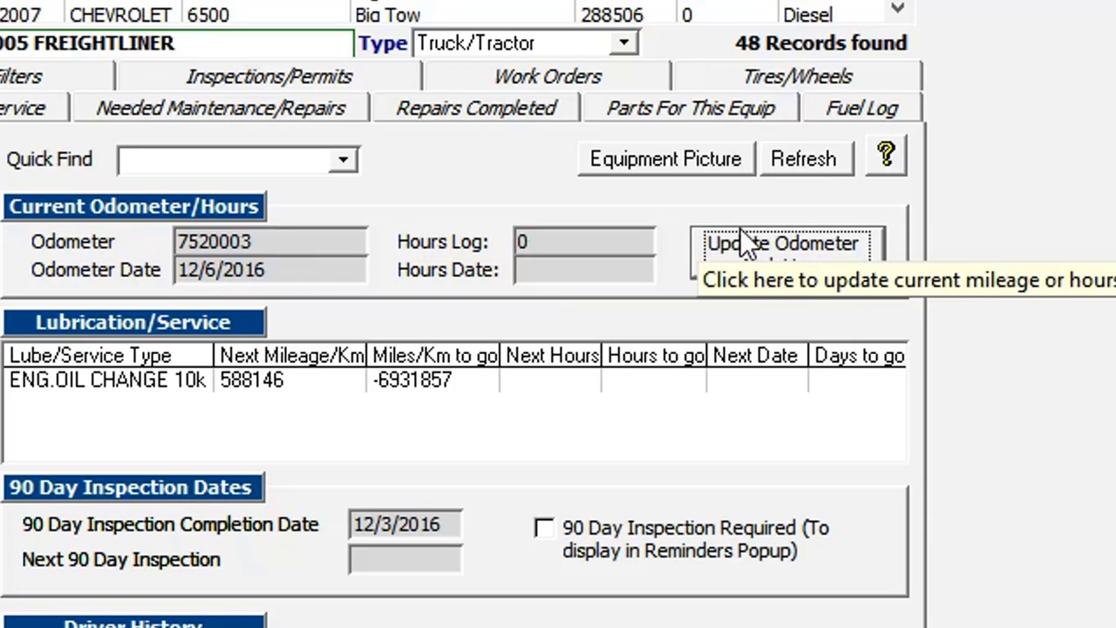
click(764, 262)
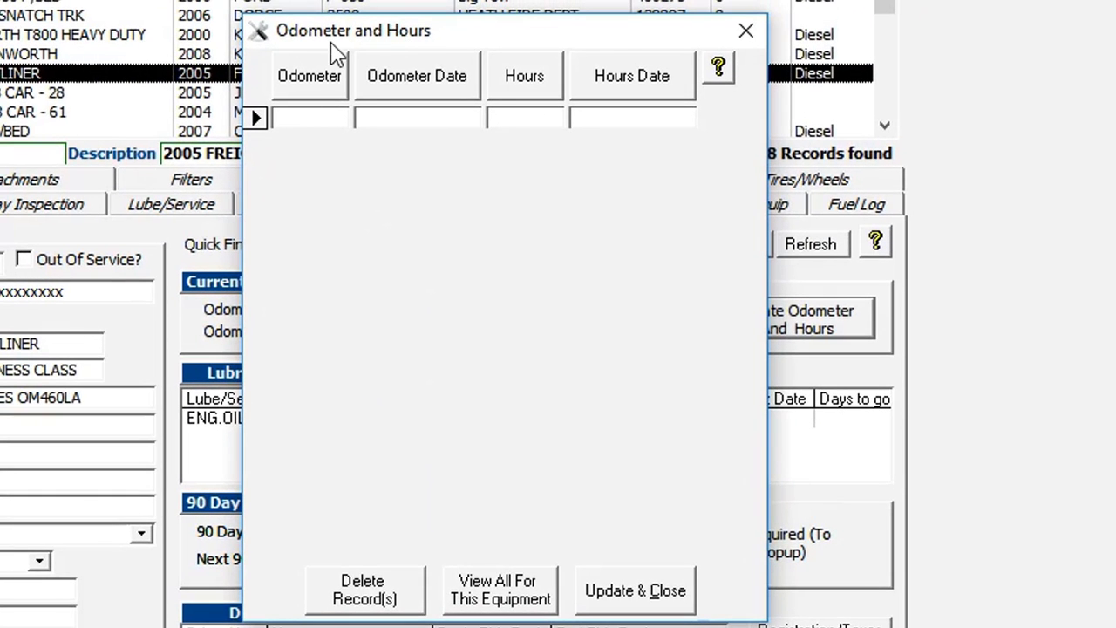
drag(337, 49, 291, 400)
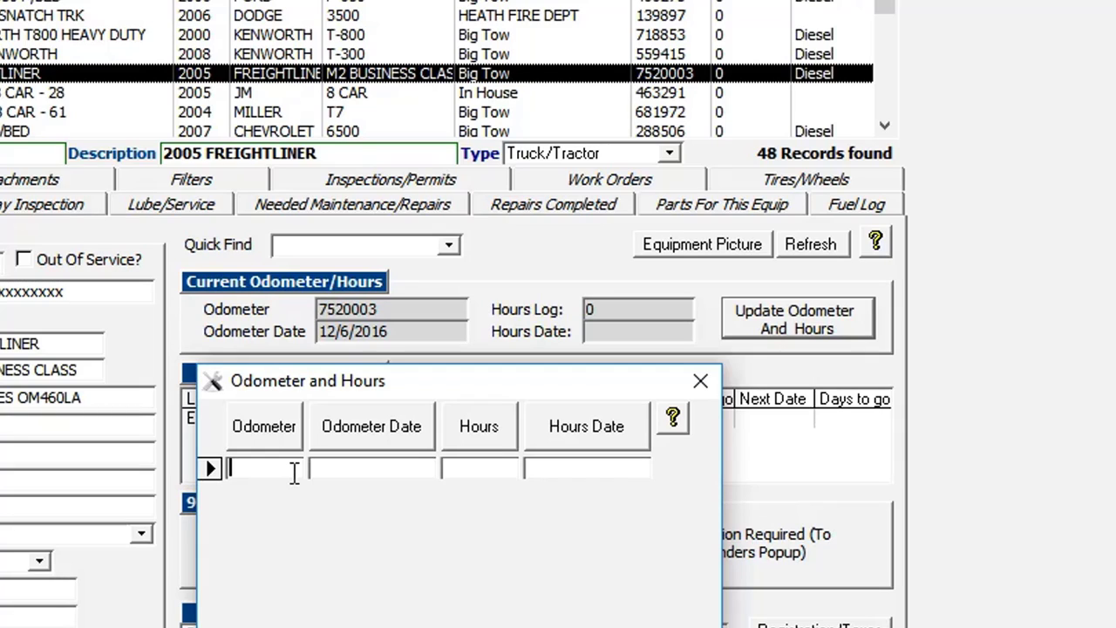
text(15)
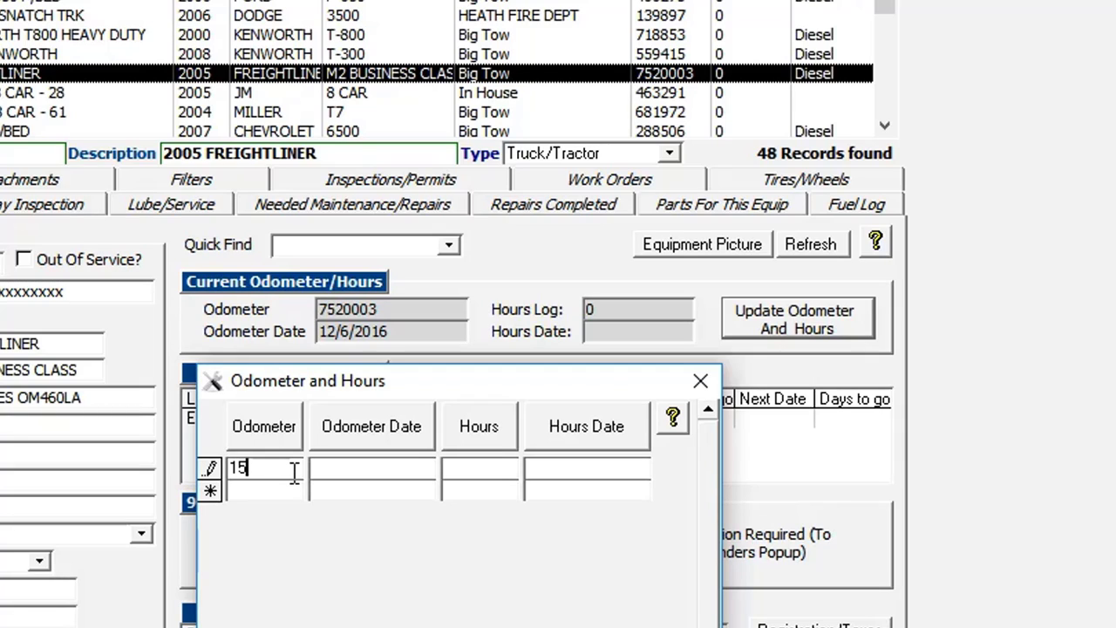
key(BackSpace)
key(BackSpace)
text(752500)
drag(361, 392, 117, 212)
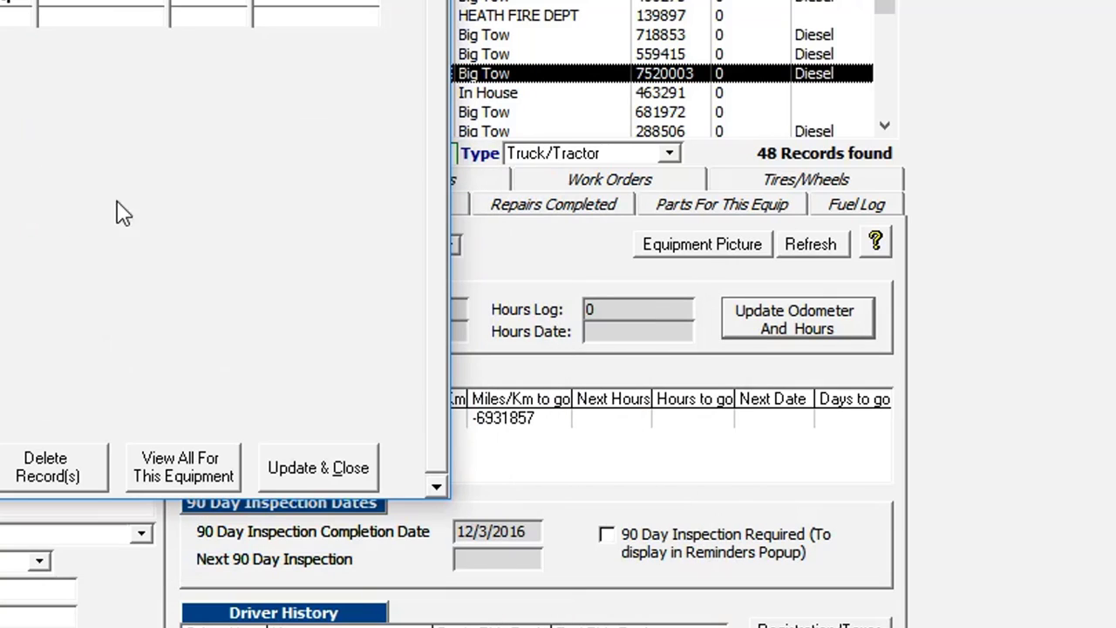
click(353, 475)
double_click(373, 308)
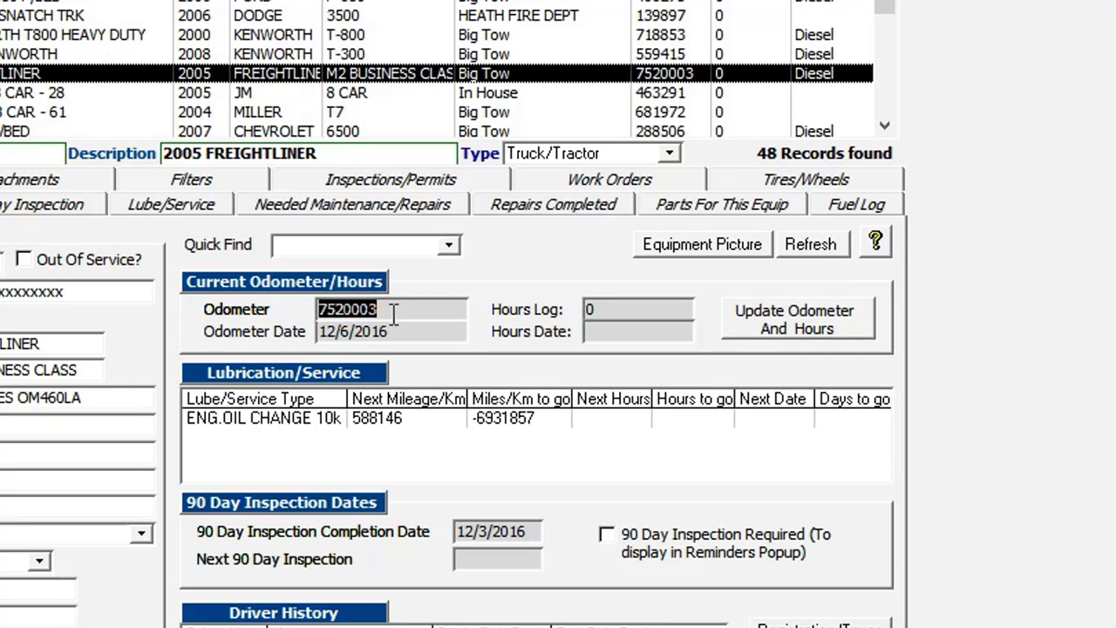
Show all odometer and hours records for this equipment and sort them by odometer in ascending order
click(787, 320)
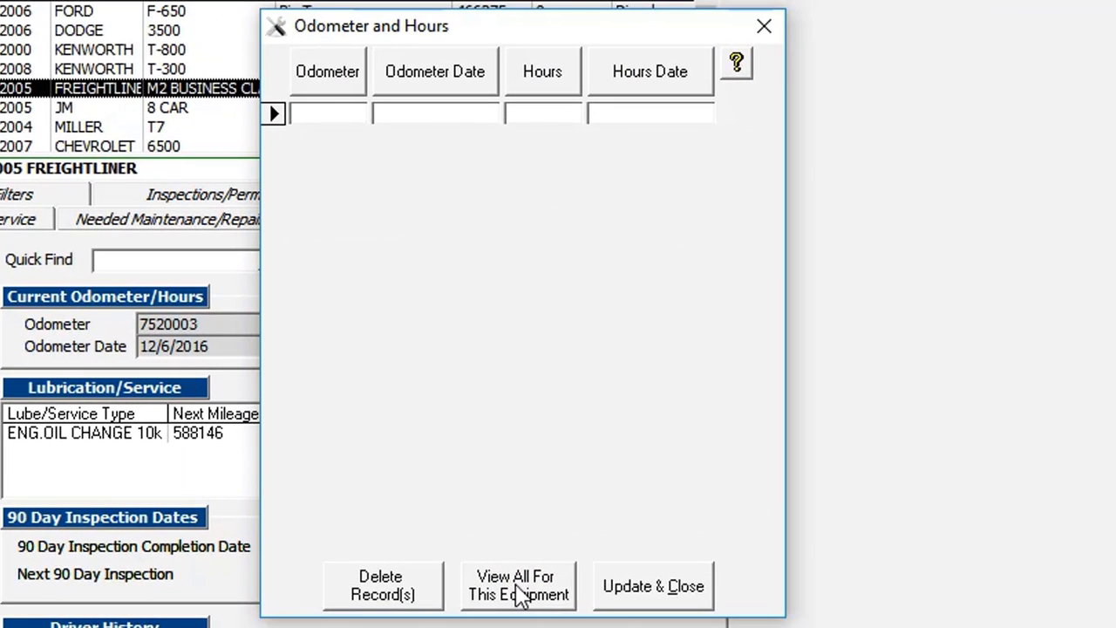
click(691, 576)
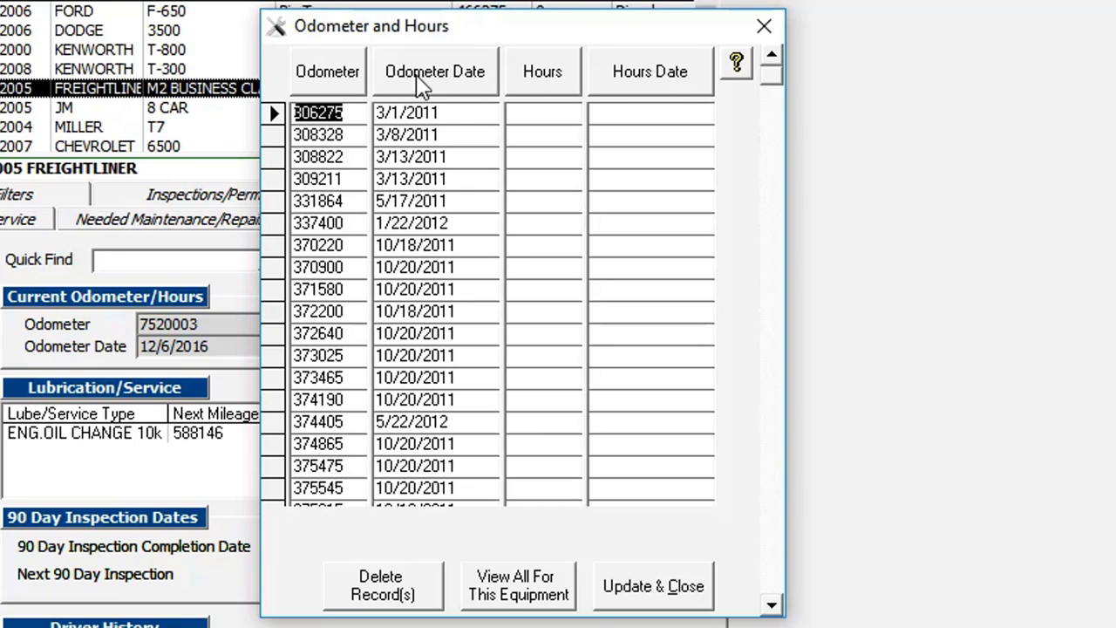
click(339, 75)
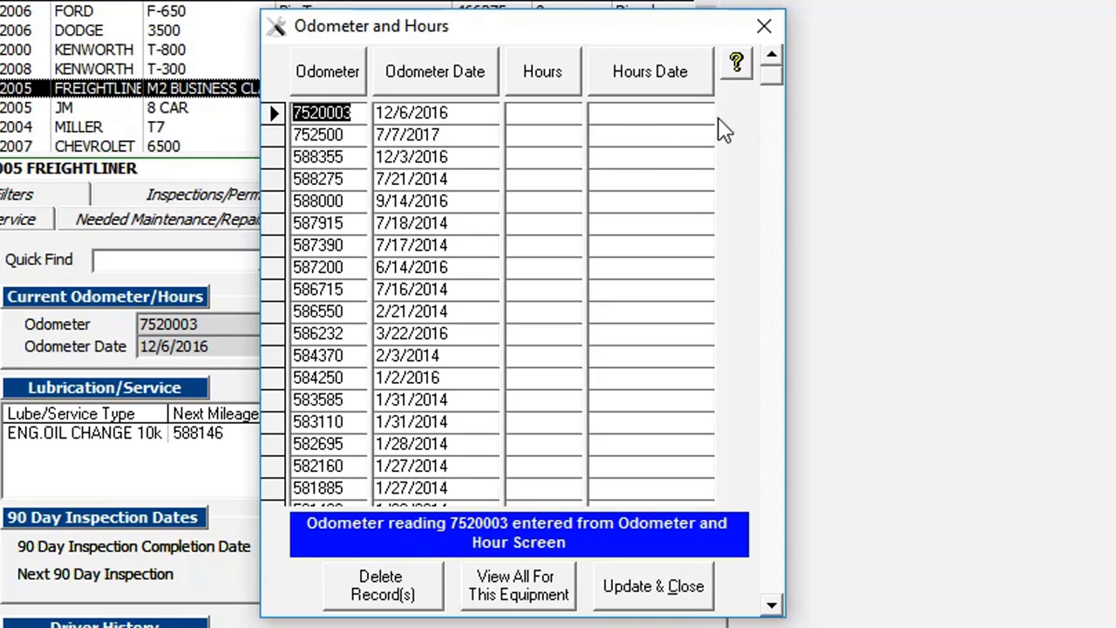
click(347, 75)
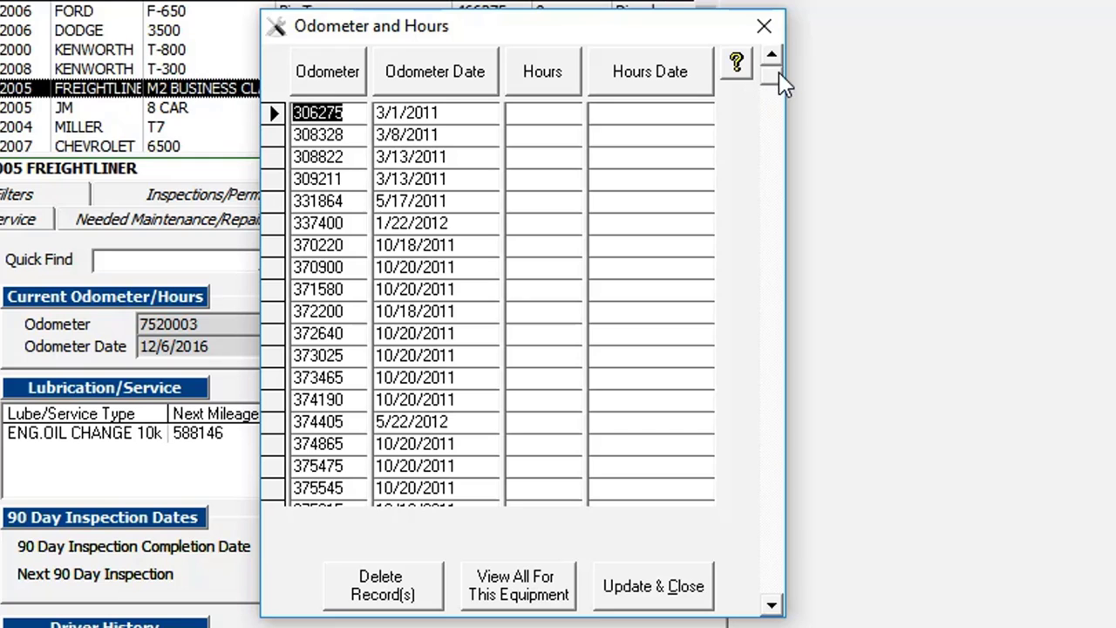
Correct the odometer reading dated 12/6/2016 to 752003, save it, and check the current odometer and its date
drag(779, 74, 773, 591)
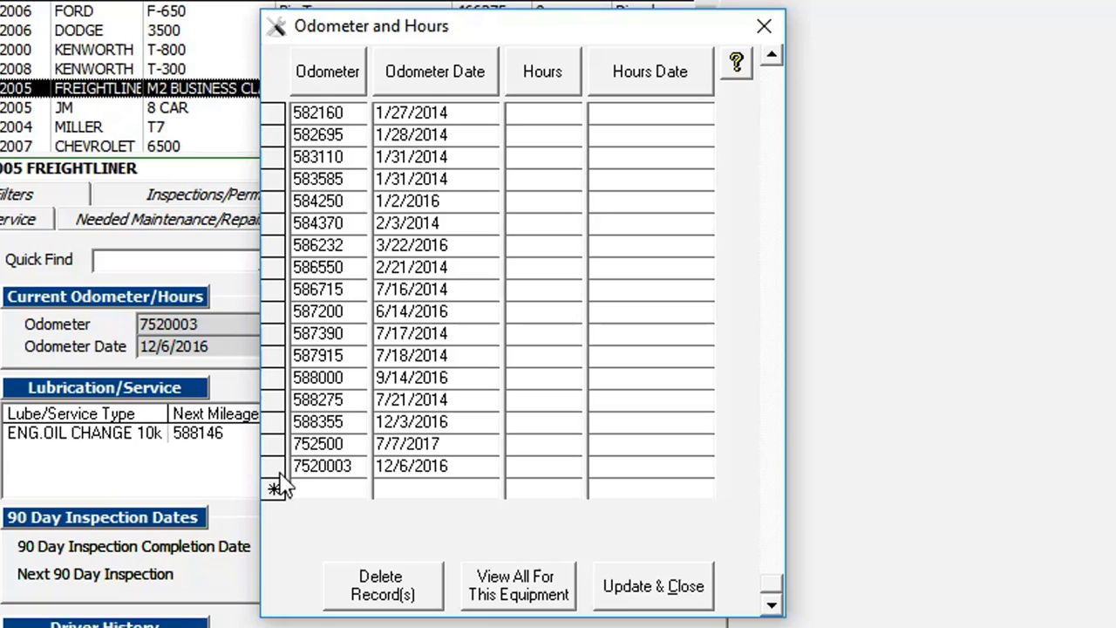
click(324, 466)
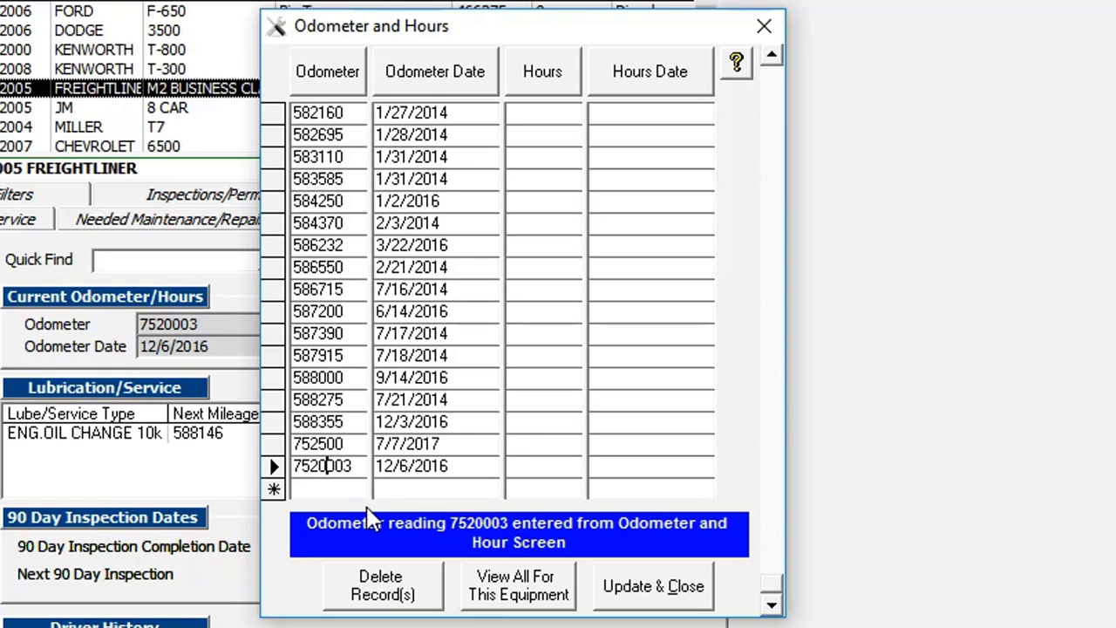
click(682, 600)
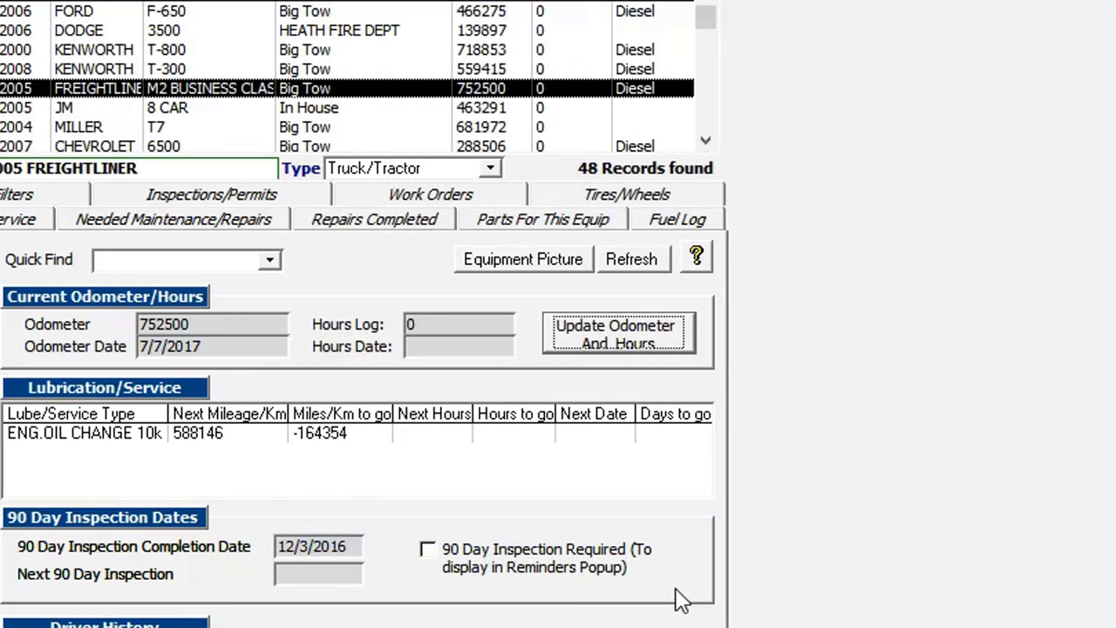
drag(207, 327, 131, 328)
click(228, 348)
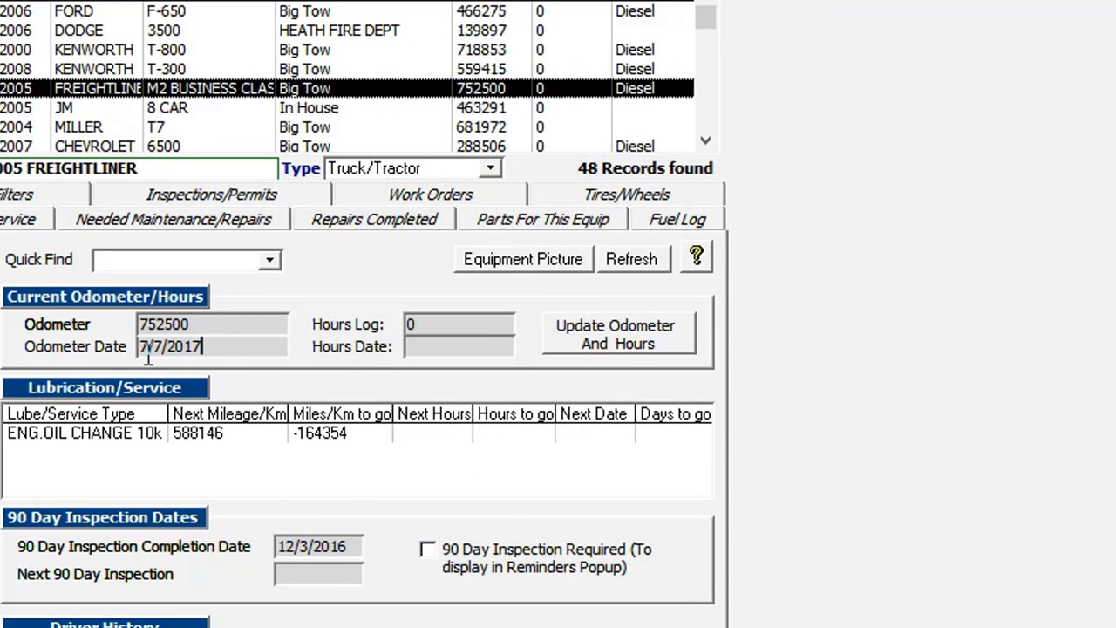
Reopen the equipment's full odometer history and delete the 752003 record dated 12/6/2016, confirming the deletion
click(619, 340)
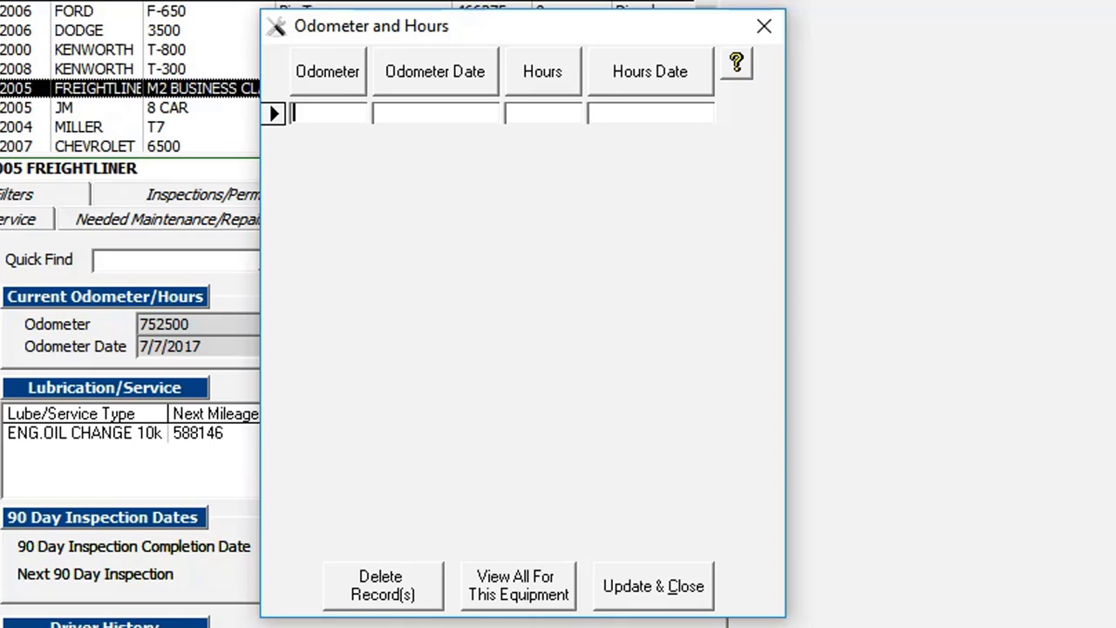
drag(459, 33, 454, 68)
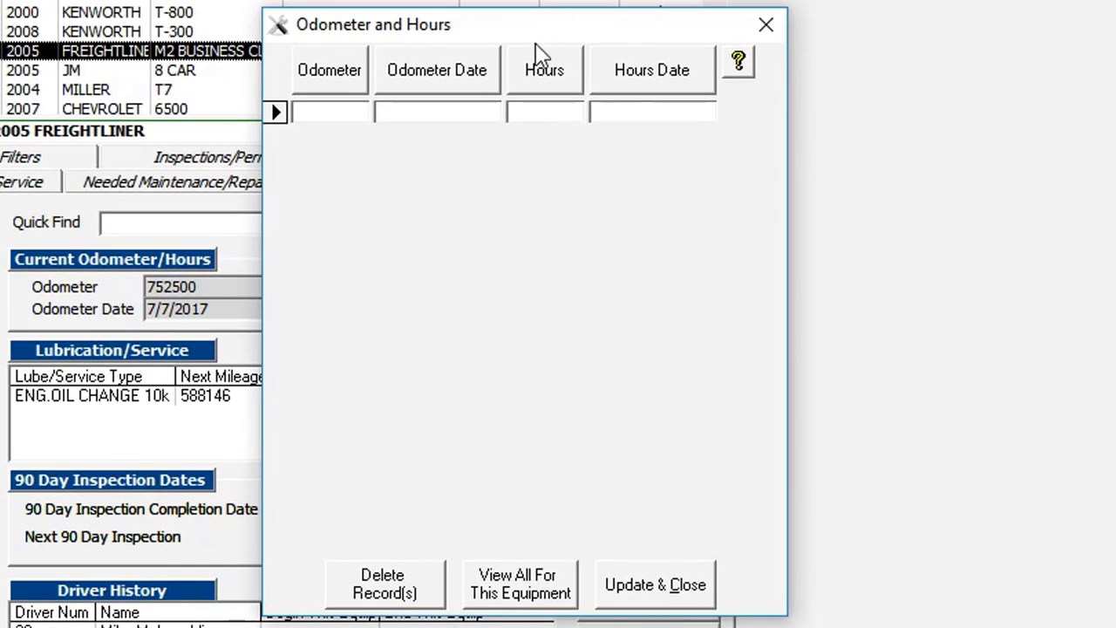
click(532, 598)
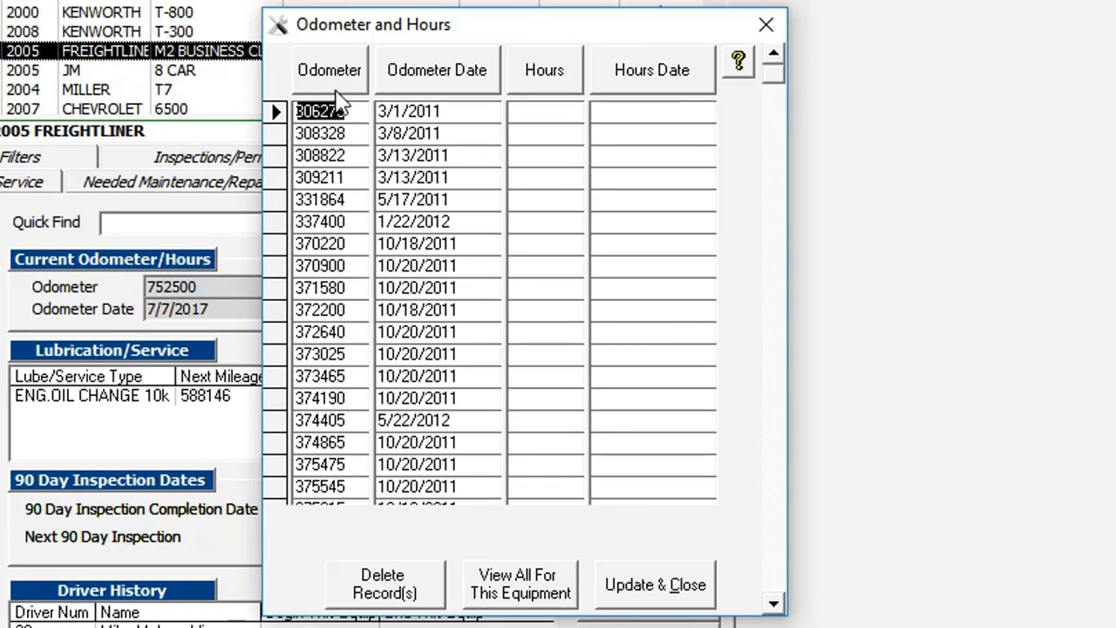
drag(767, 78, 772, 593)
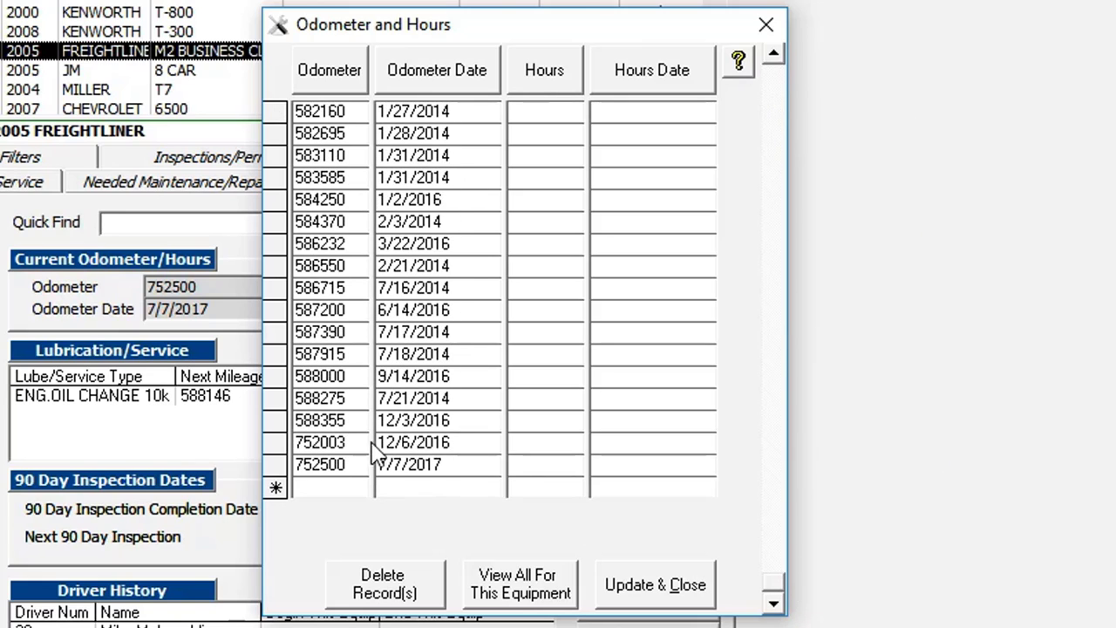
click(276, 445)
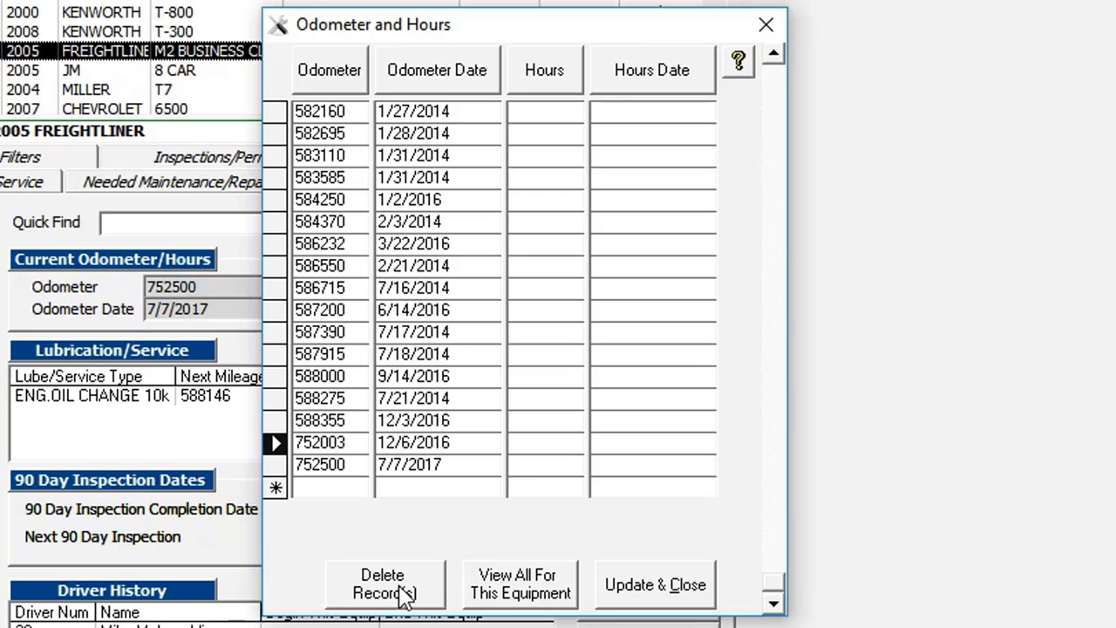
click(353, 445)
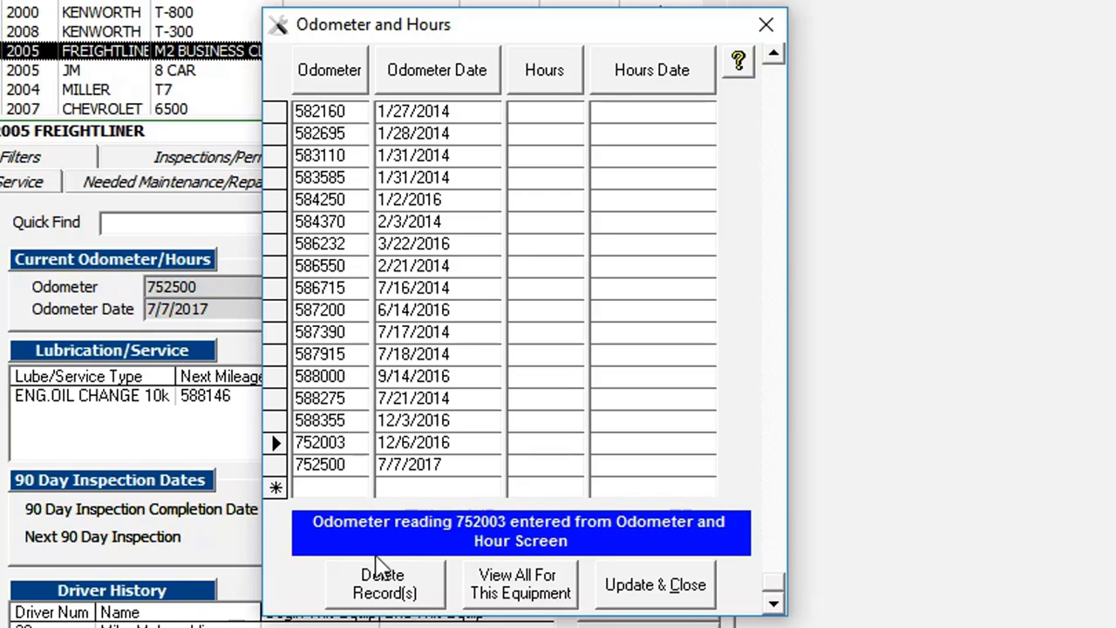
click(389, 593)
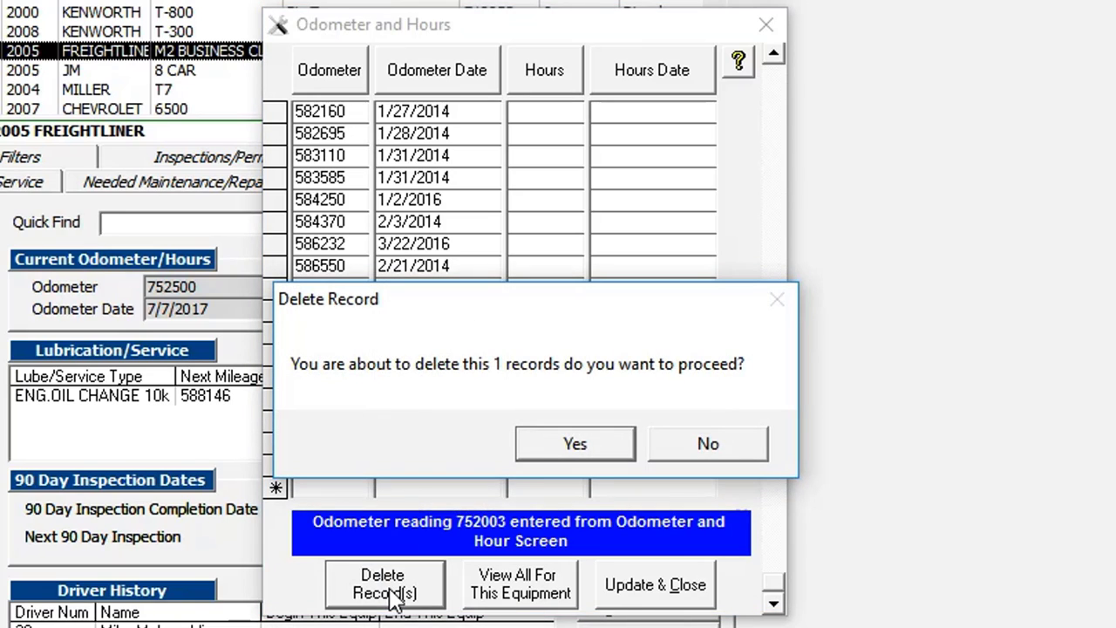
click(573, 443)
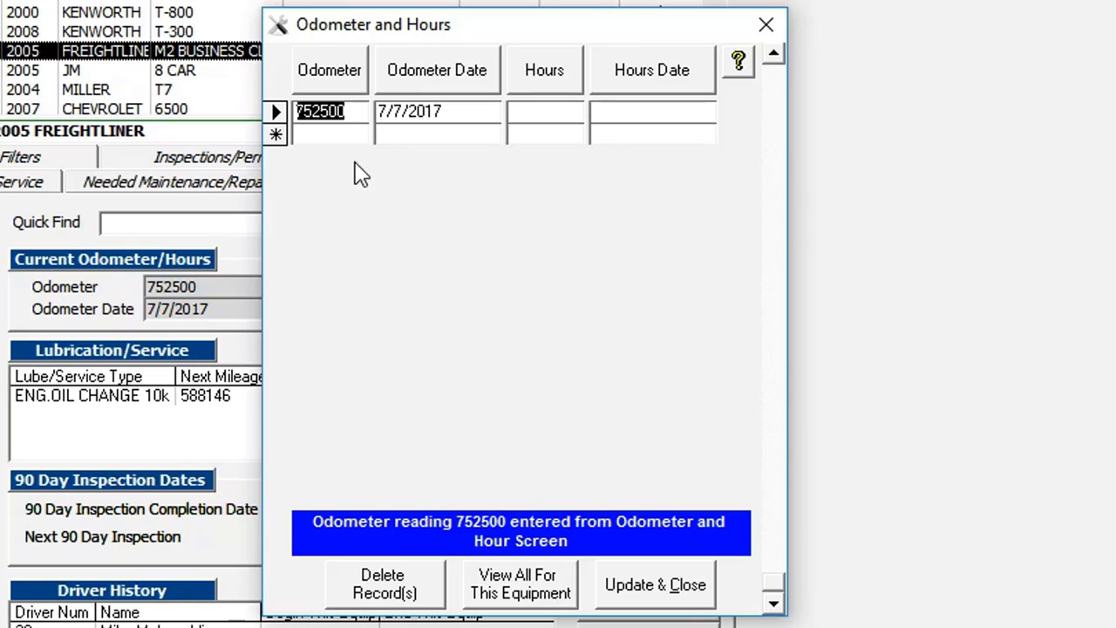
Return to the earliest entries of the odometer history and sort the records by odometer in ascending order
click(775, 52)
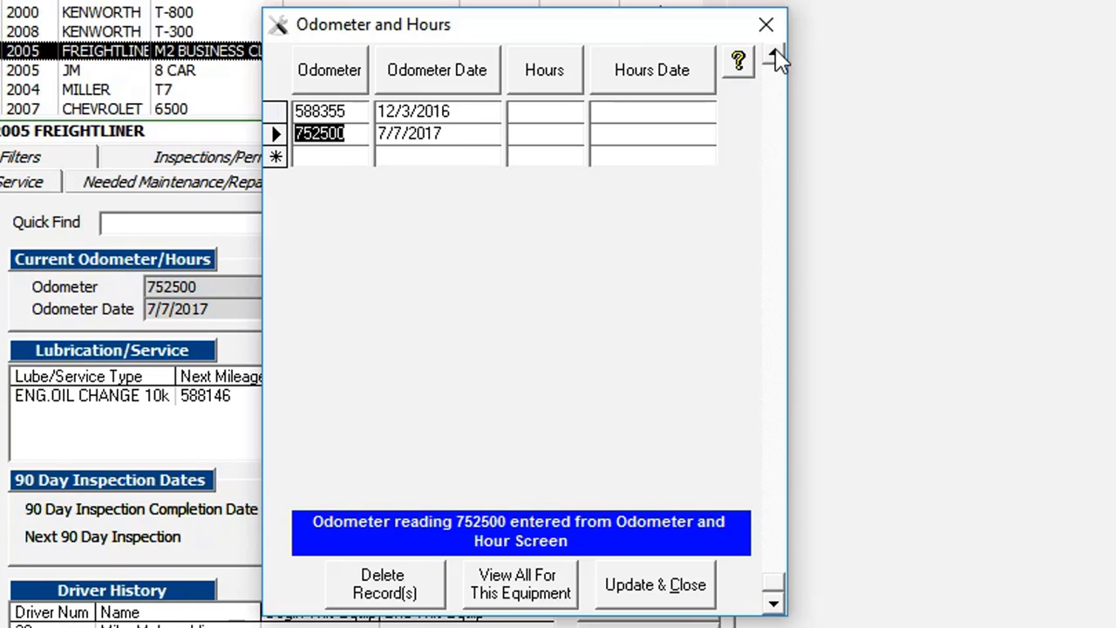
drag(775, 54, 774, 51)
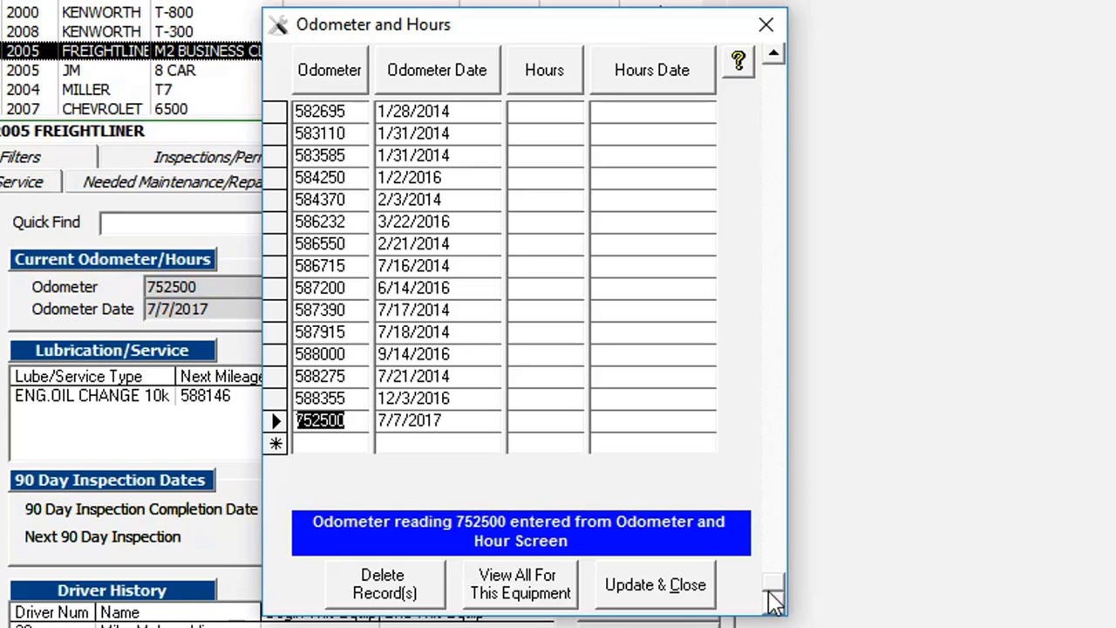
drag(777, 593, 774, 77)
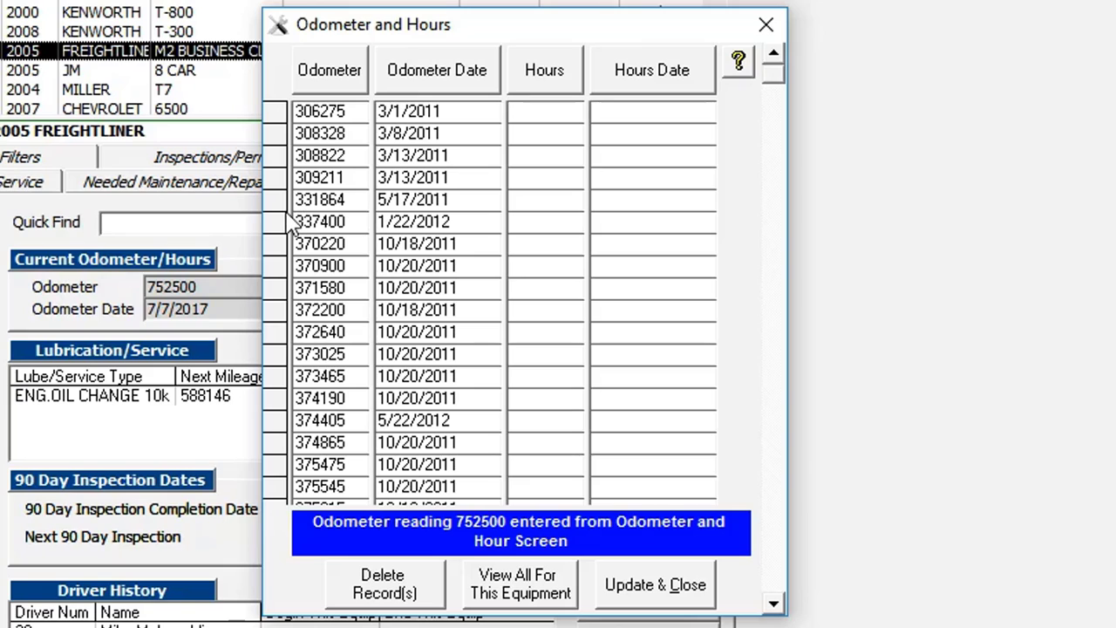
click(341, 80)
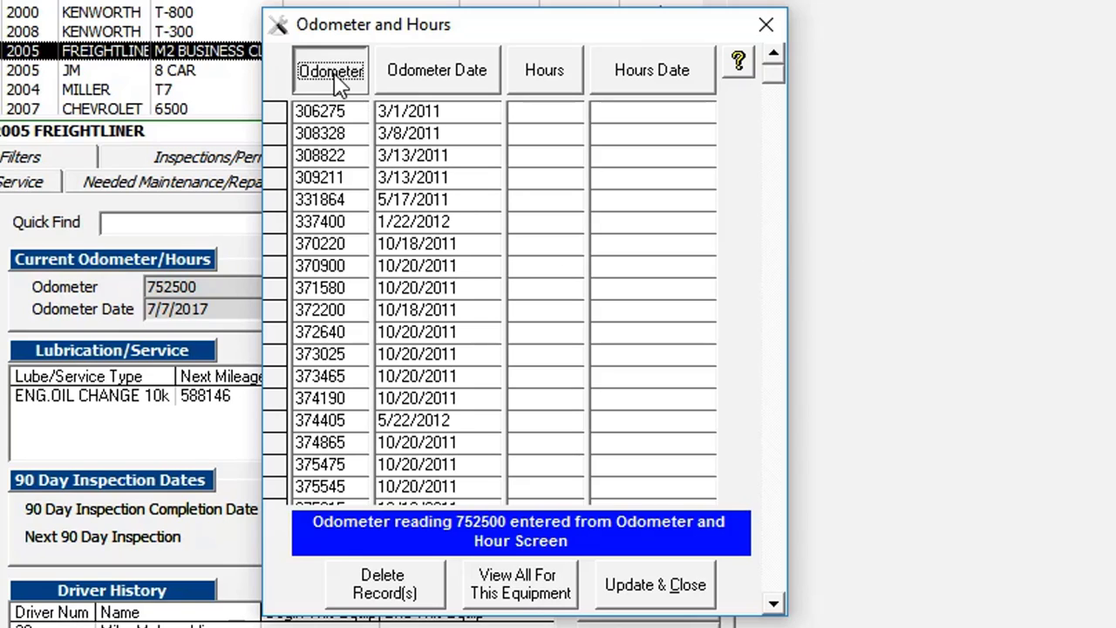
click(341, 63)
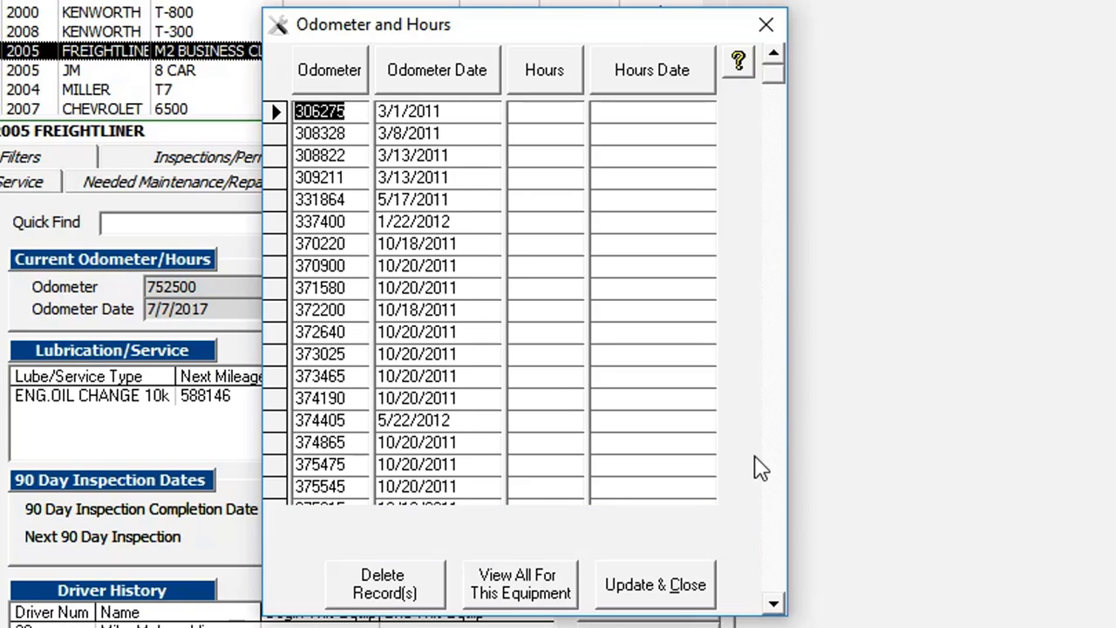
scroll(314, 204, down, 3)
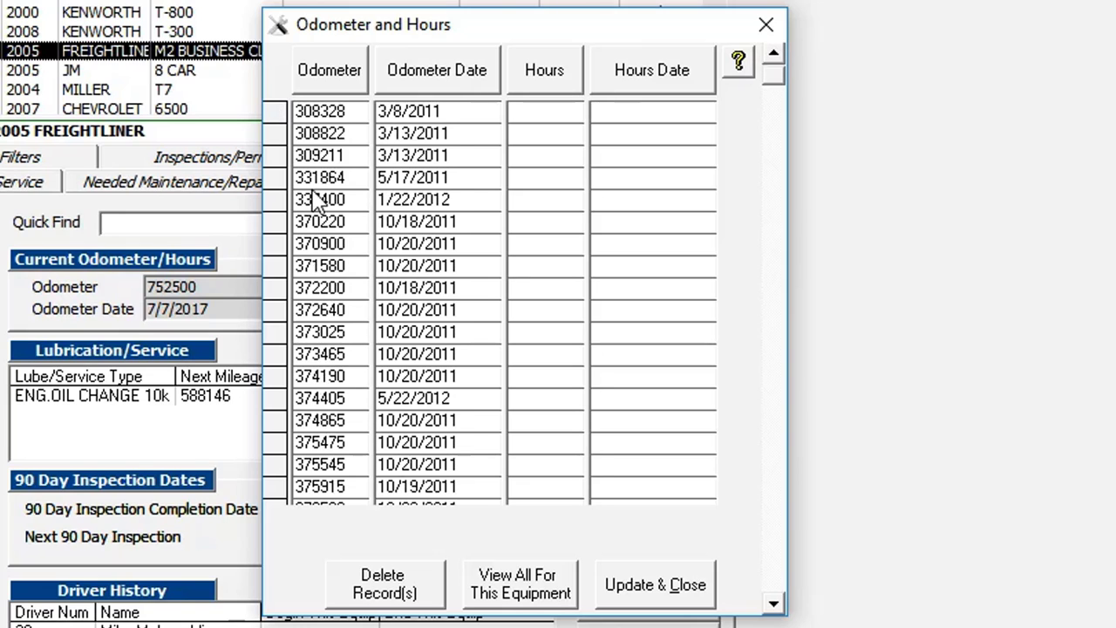
scroll(327, 355, up, 3)
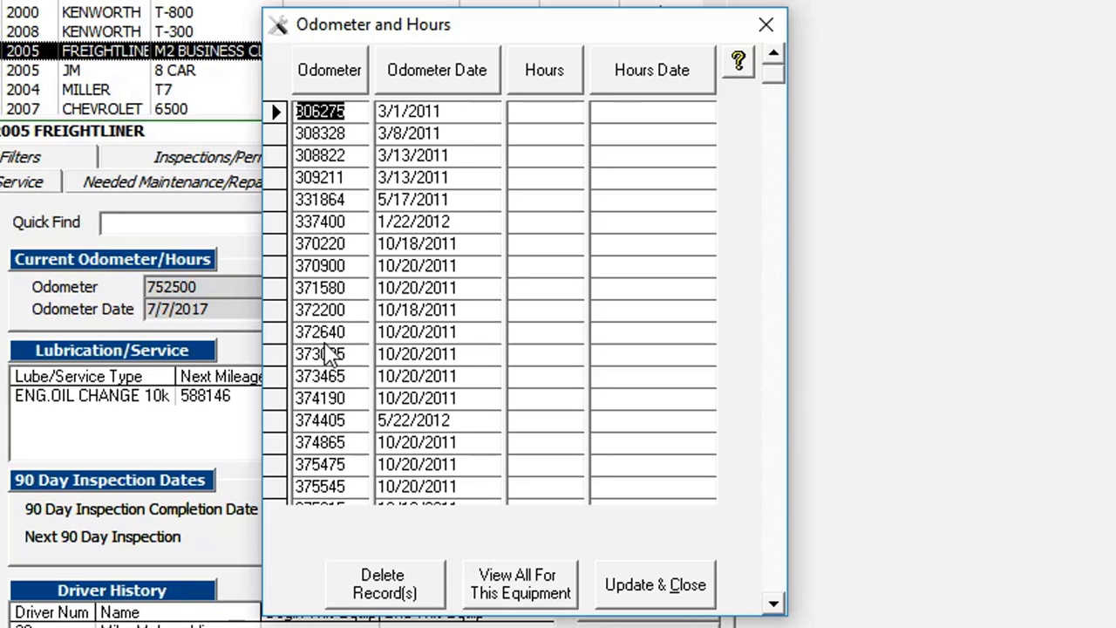
Delete the block of consecutive odometer records from 331864 through 372640, confirming the deletion
drag(281, 206, 289, 326)
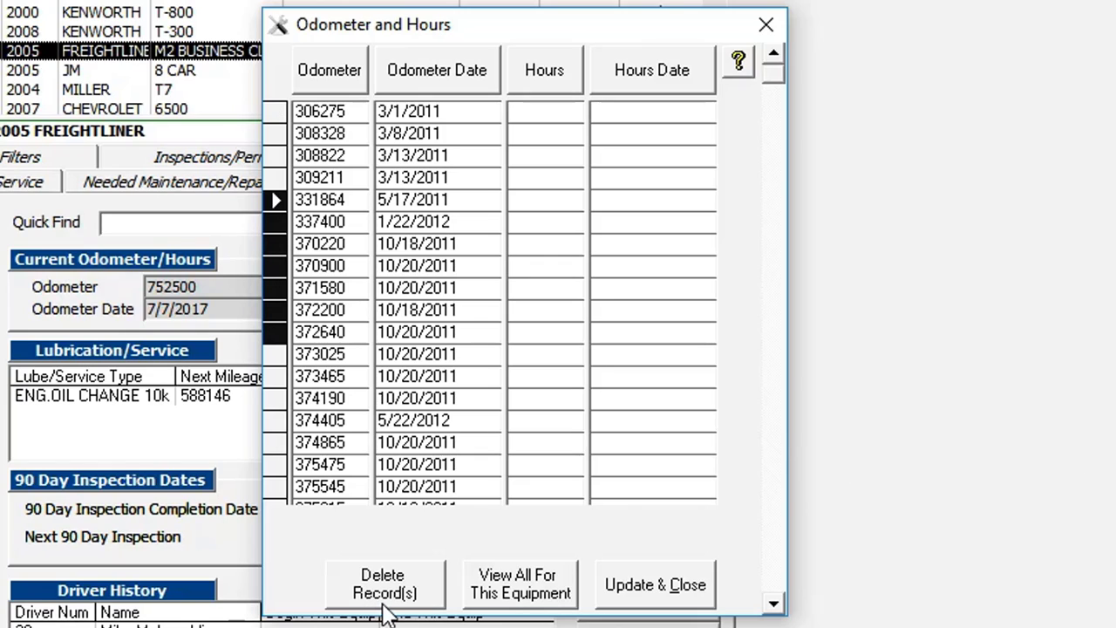
click(274, 199)
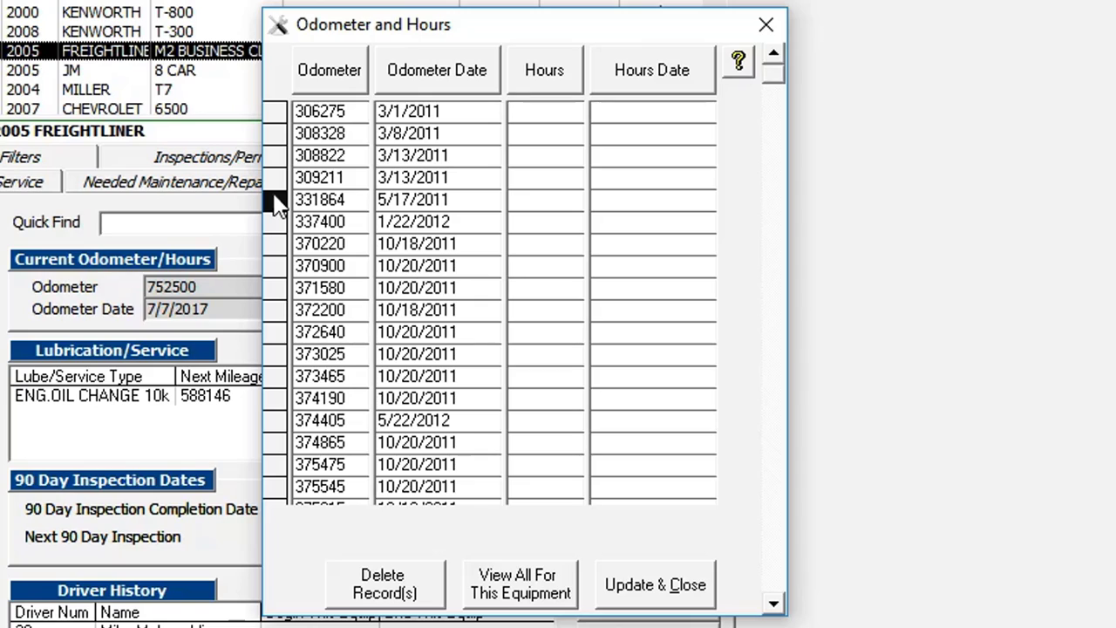
drag(274, 202, 286, 347)
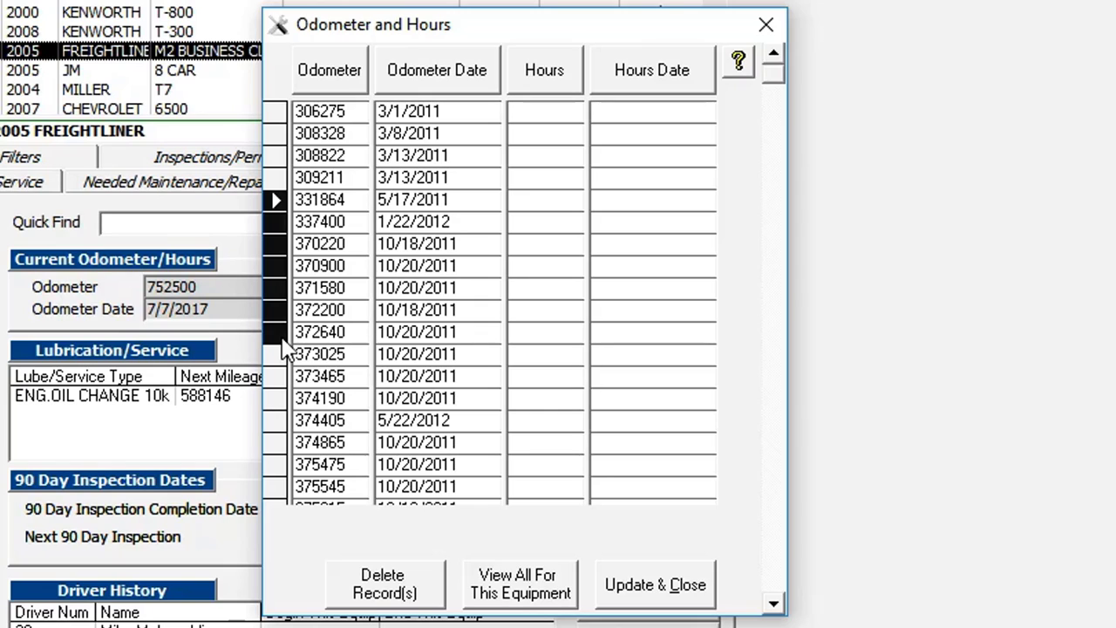
click(408, 592)
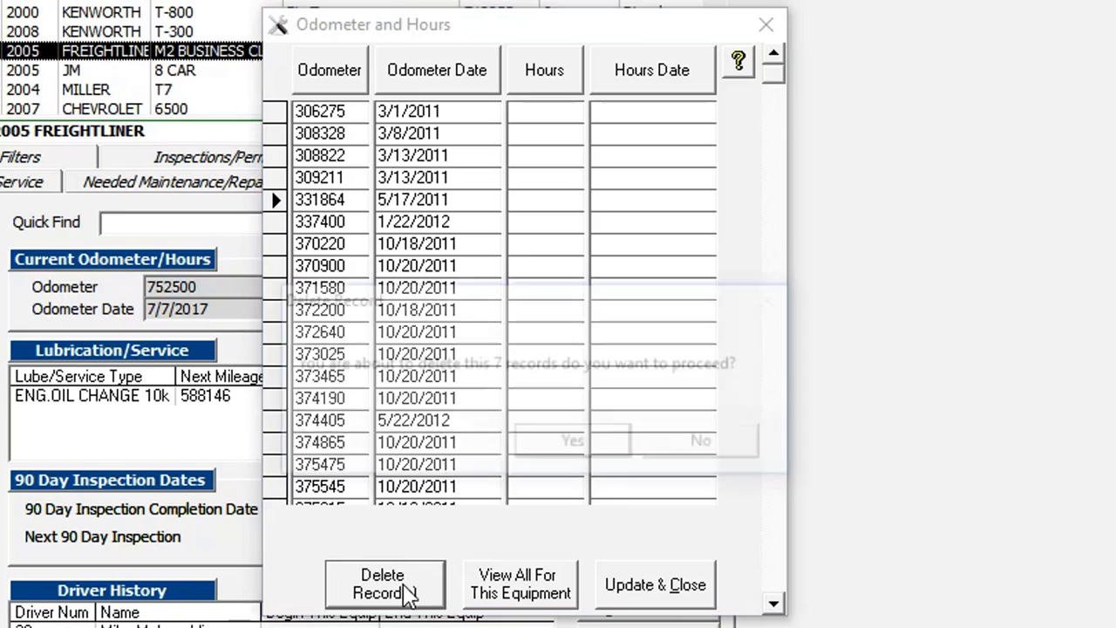
click(575, 442)
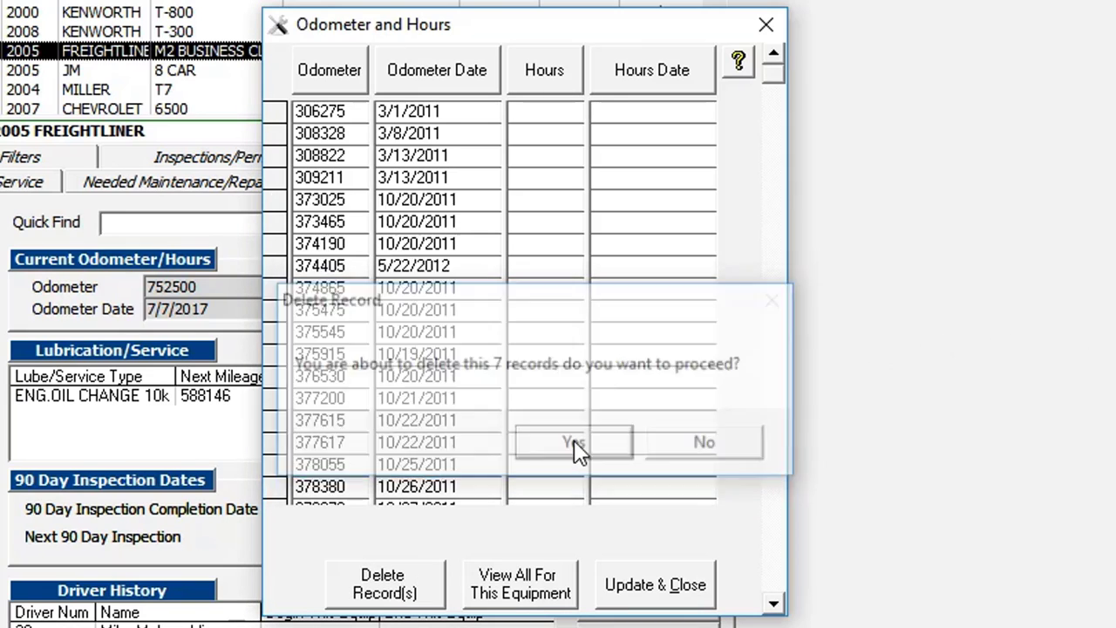
scroll(783, 63, up, 5)
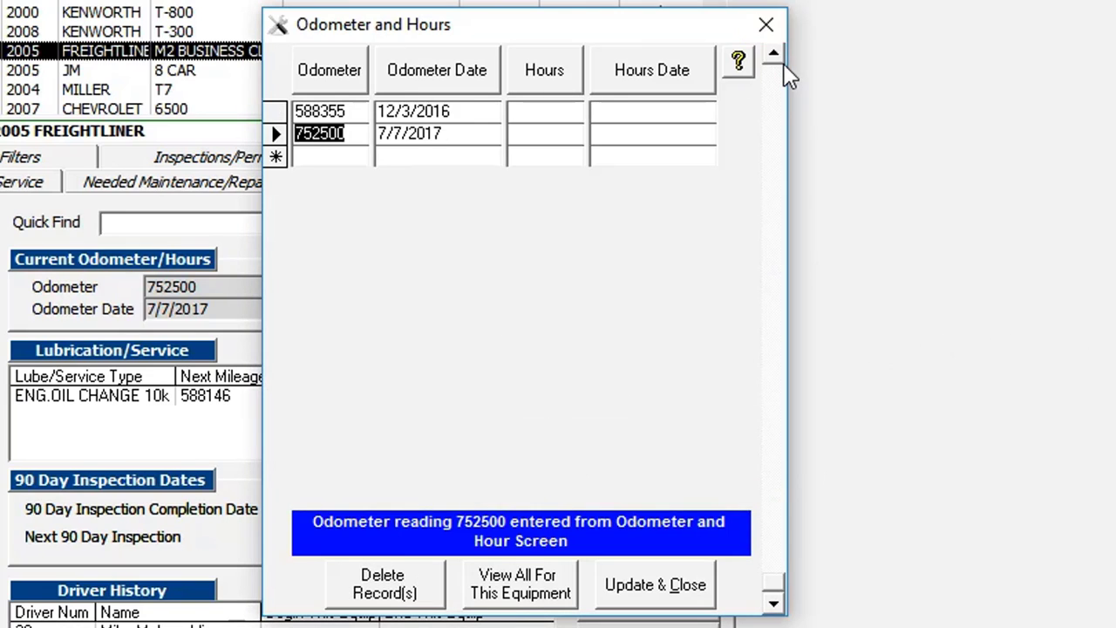
Bring the newest odometer records into view and move the Odometer and Hours window off the equipment list
scroll(735, 274, up, 5)
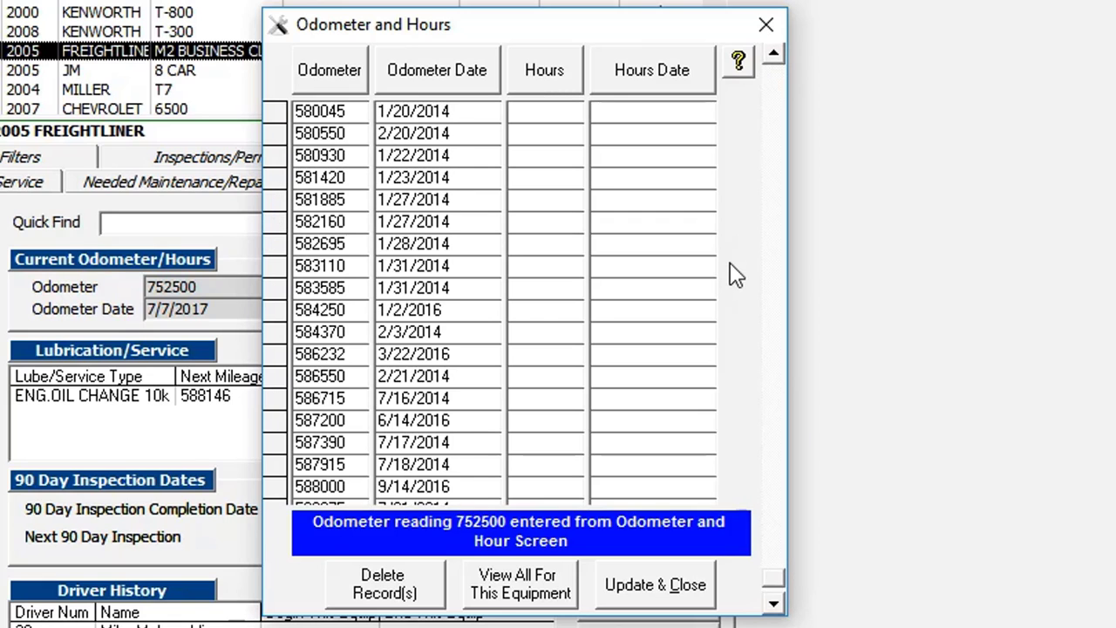
scroll(735, 274, down, 3)
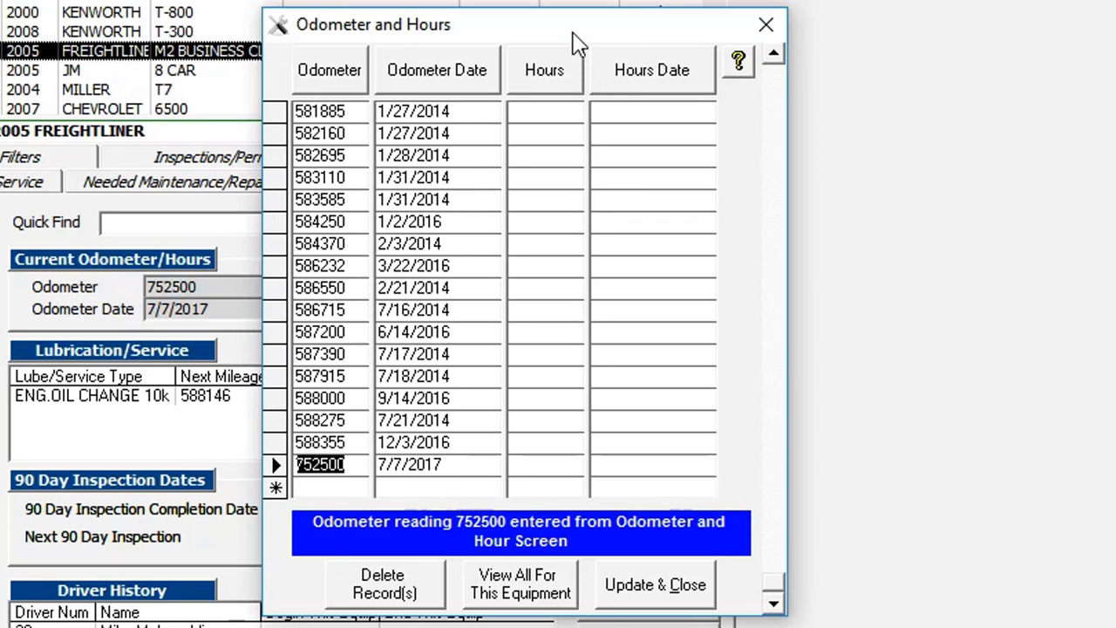
drag(571, 31, 464, 17)
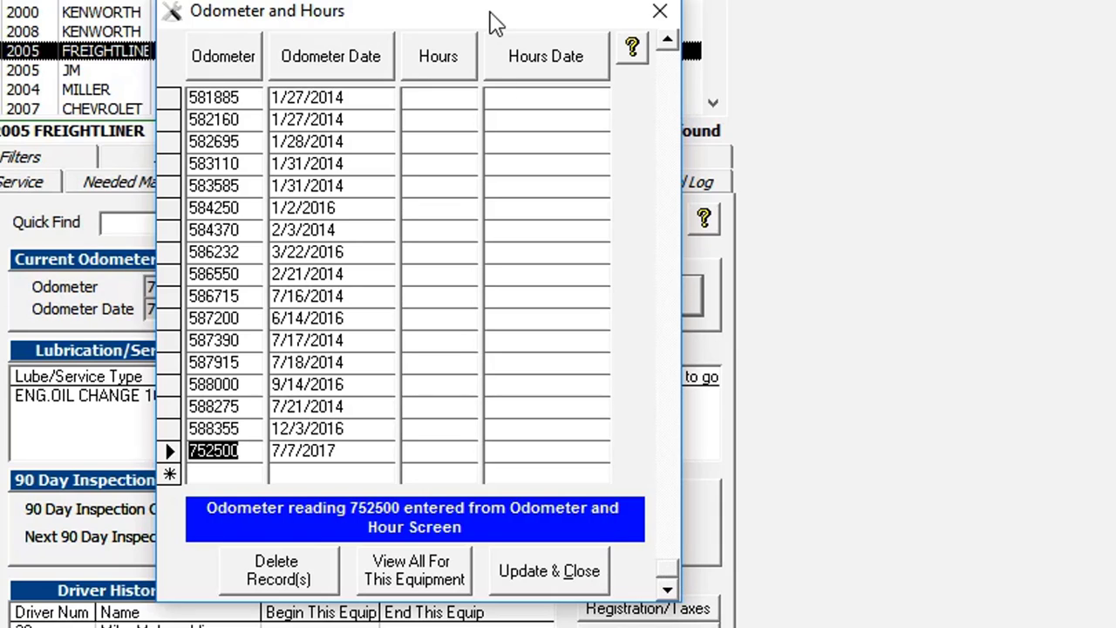
drag(495, 22, 471, 26)
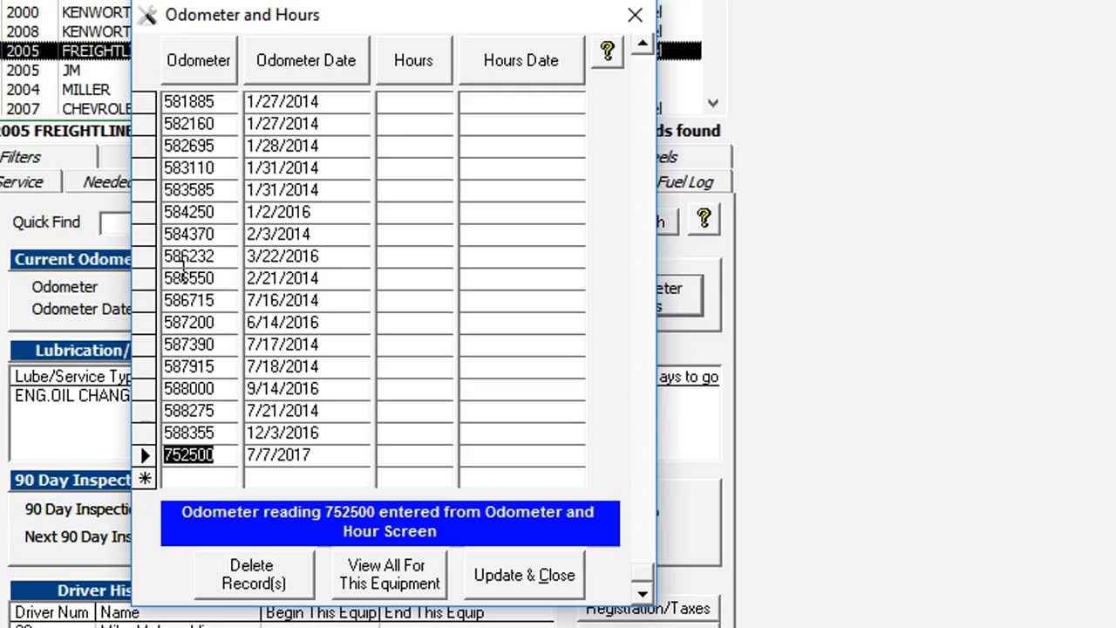
drag(367, 11, 301, 251)
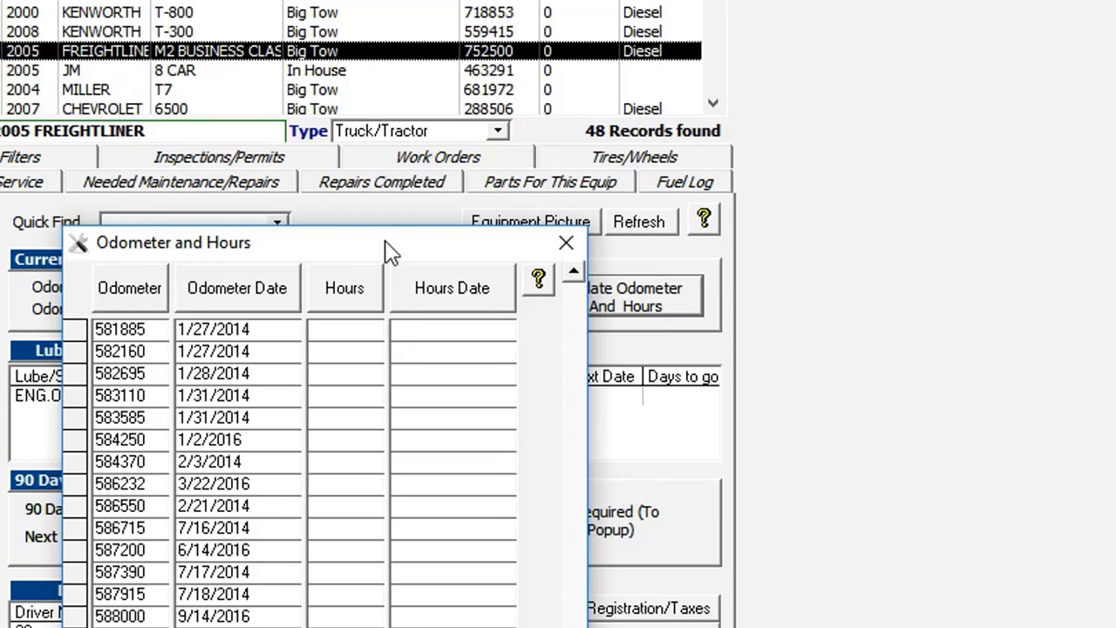
drag(381, 241, 358, 235)
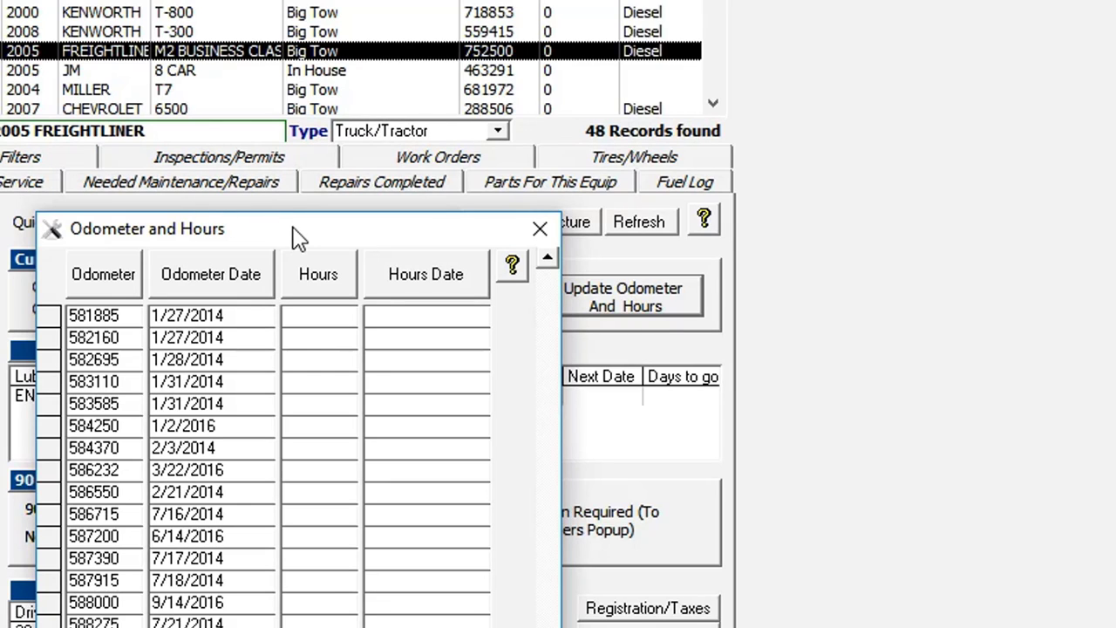
drag(297, 238, 303, 117)
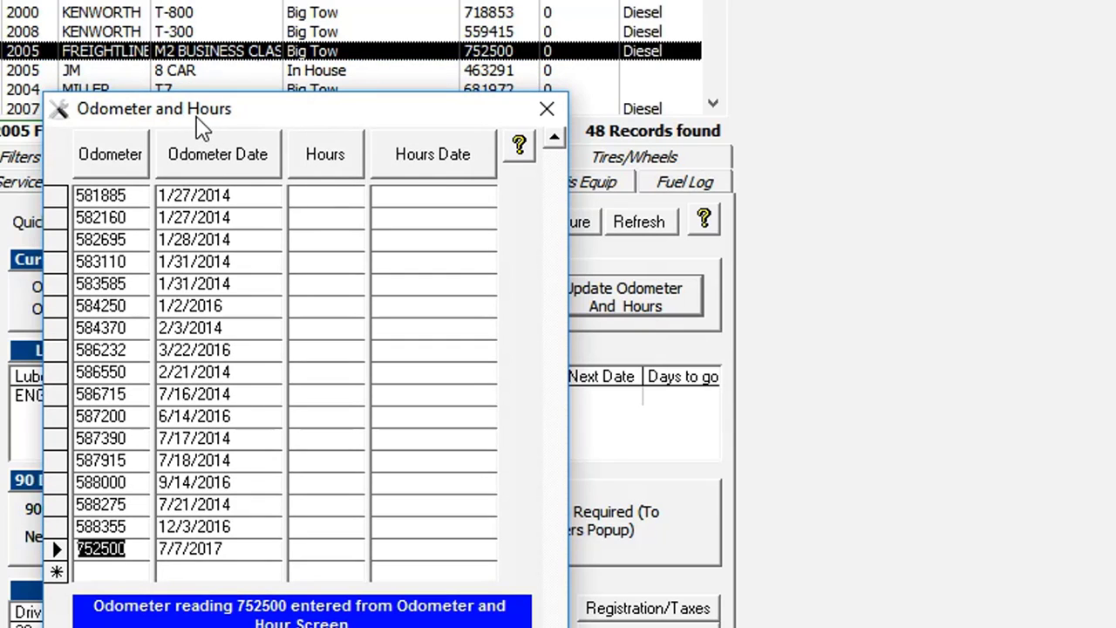
drag(190, 110, 165, 150)
drag(162, 157, 137, 147)
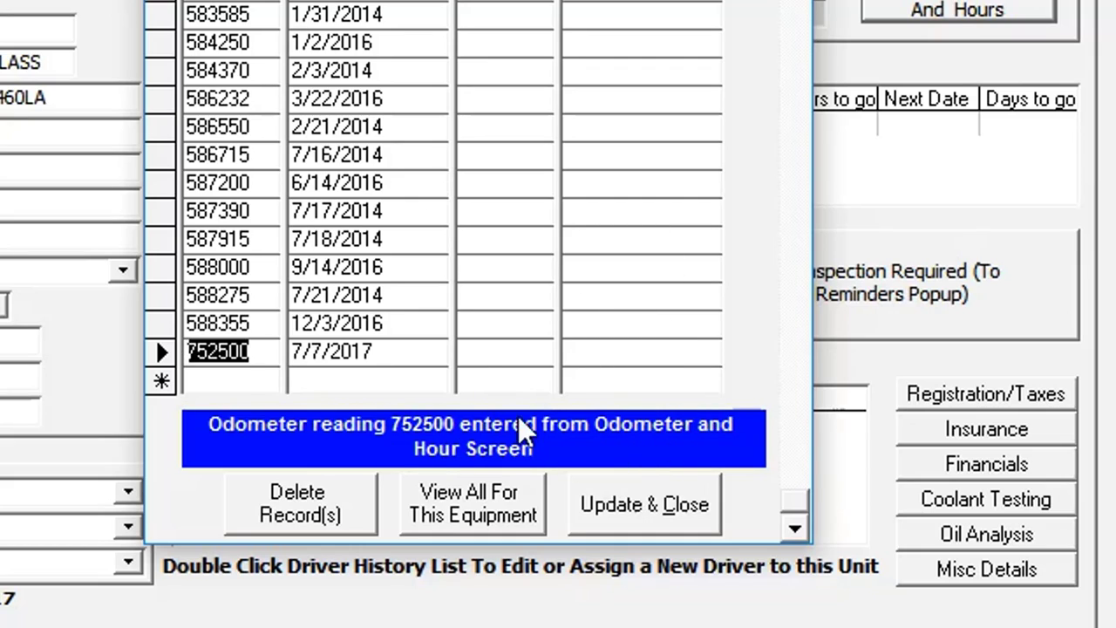
Check which screen the odometer readings from 588355 back to 587390 were entered from, and close the odometer history
click(259, 322)
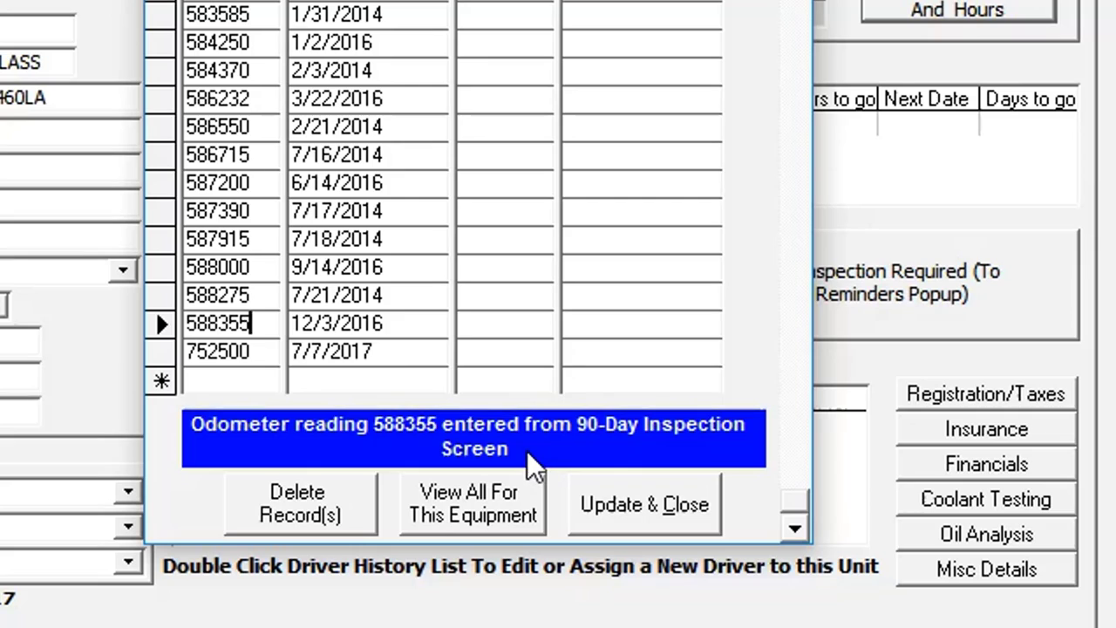
click(262, 285)
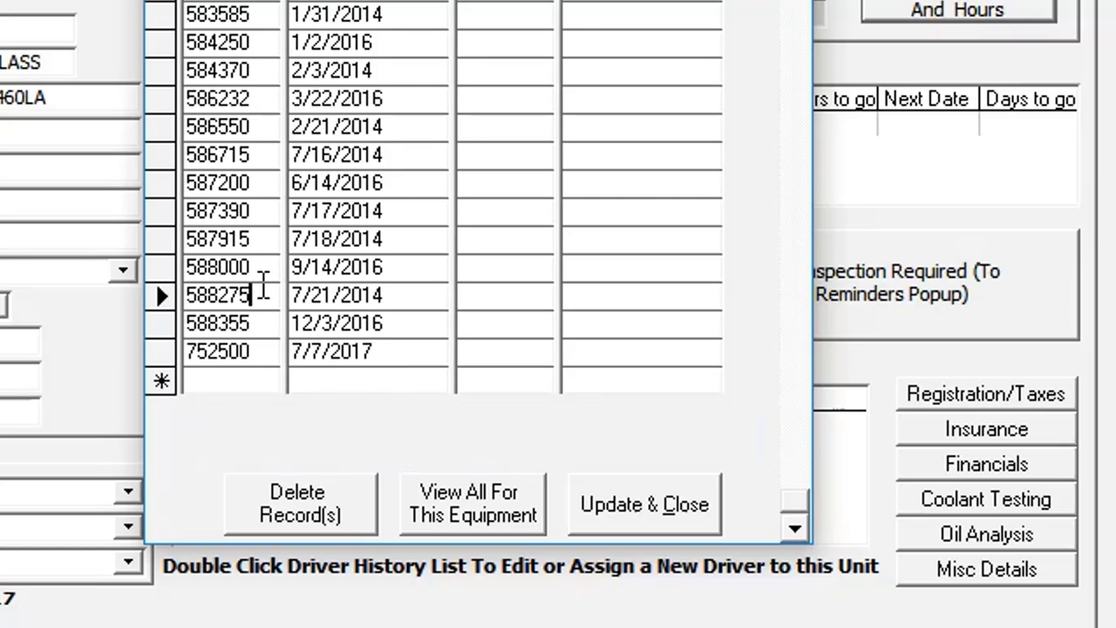
click(262, 263)
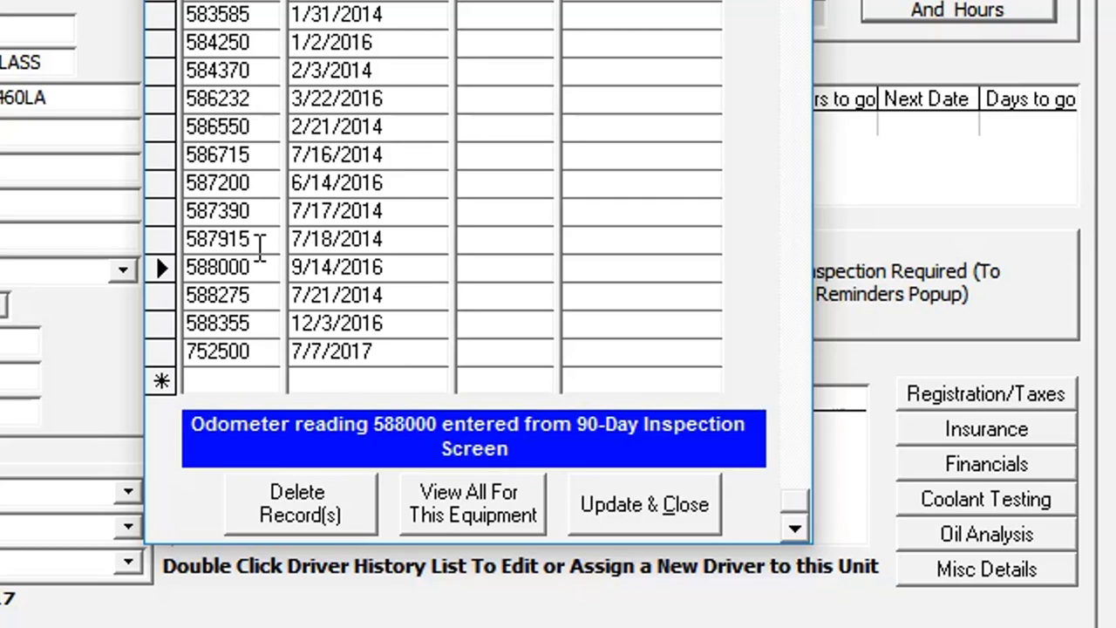
click(260, 239)
click(259, 210)
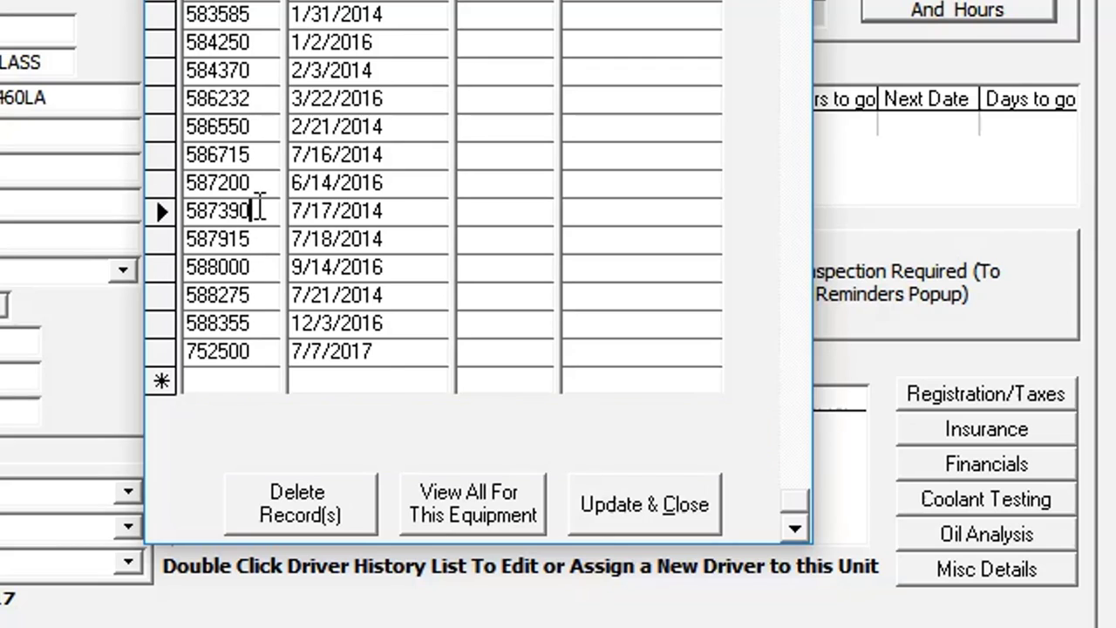
click(258, 239)
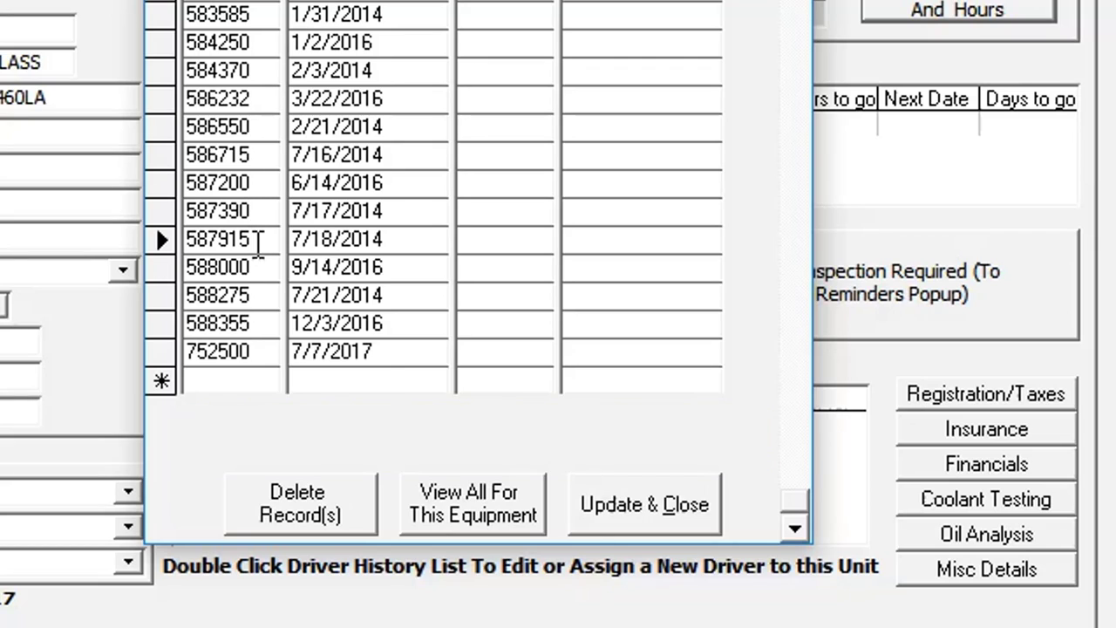
click(256, 267)
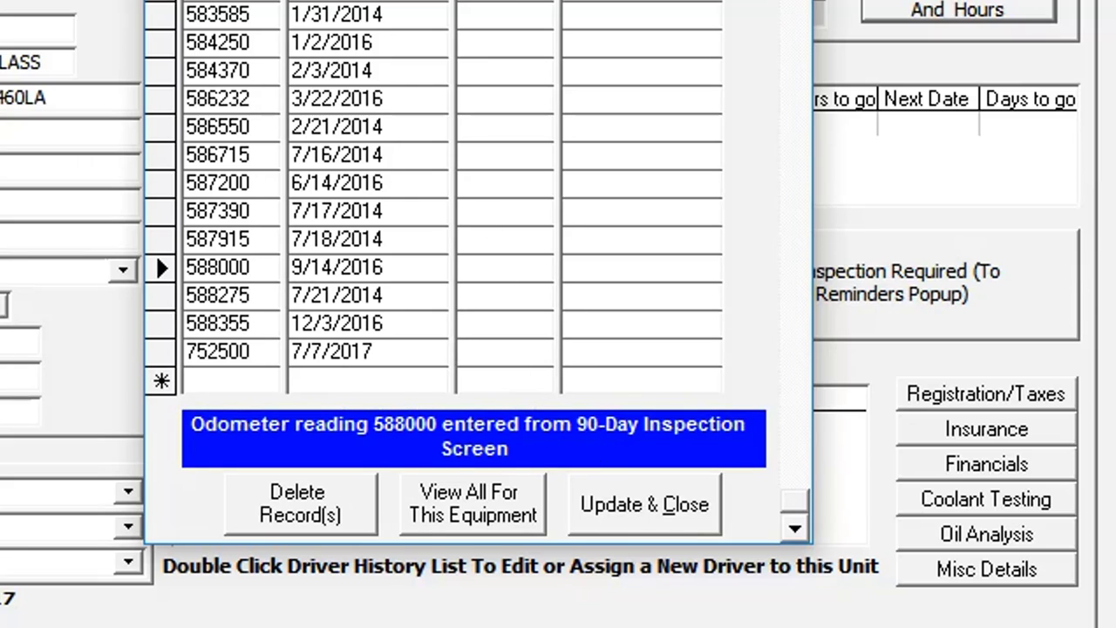
drag(478, 0, 450, 56)
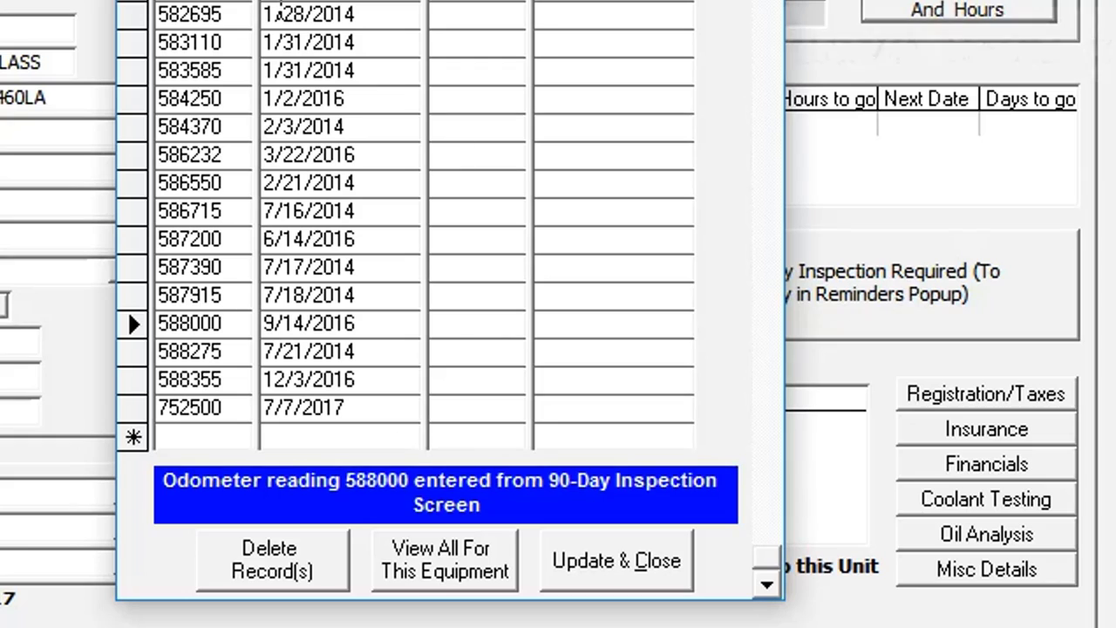
click(625, 563)
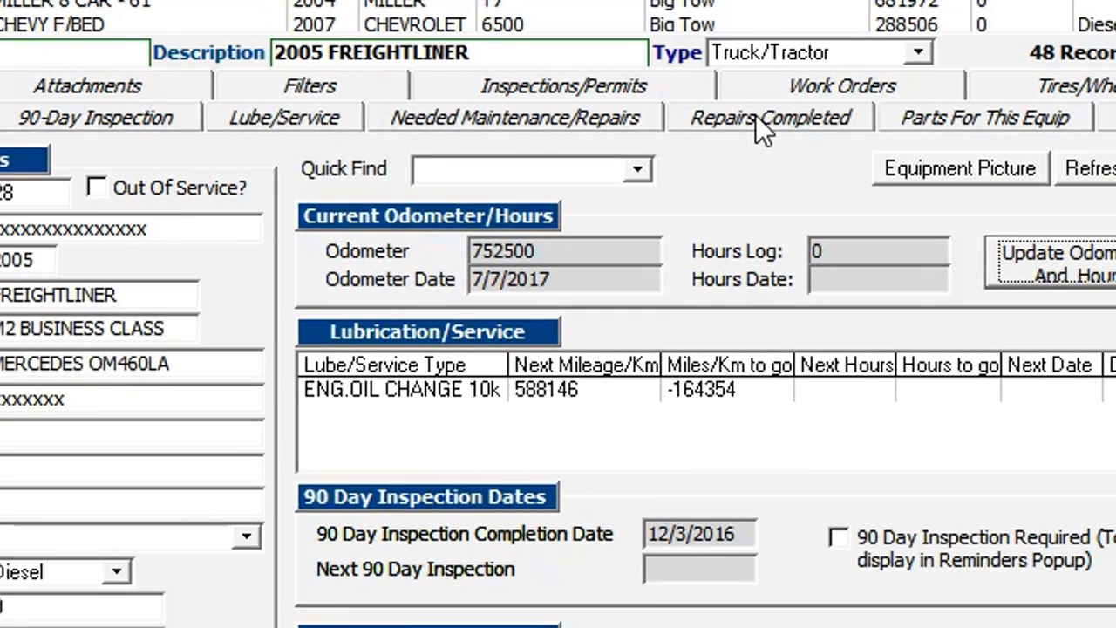
Add a completed repair "test" with odometer 752600 and accept entering the reading into the equipment's current odometer section
click(758, 120)
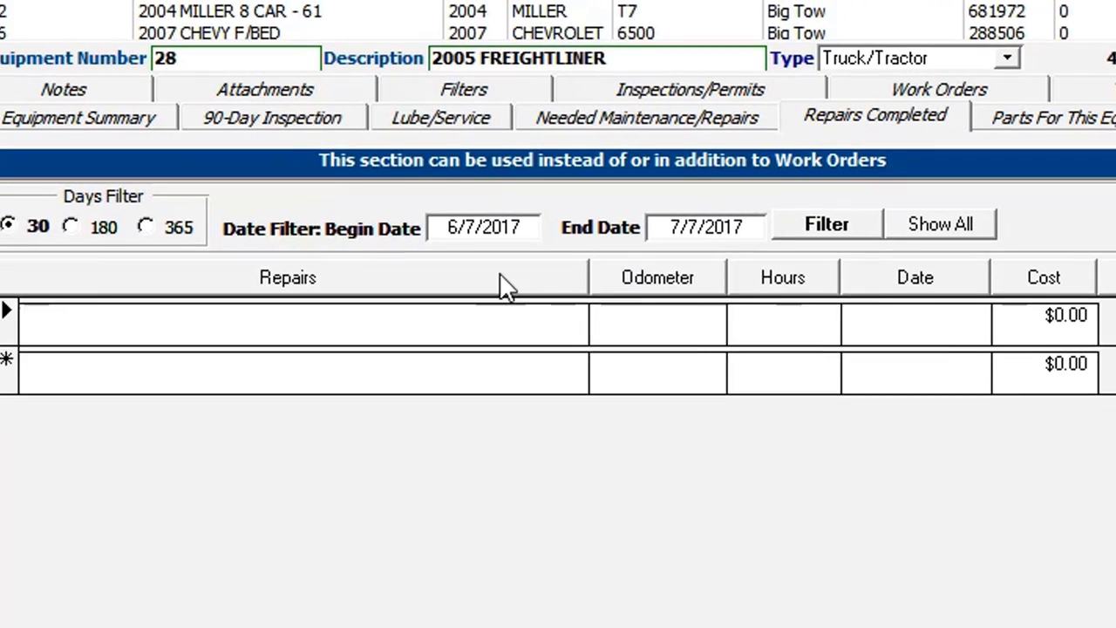
text(test)
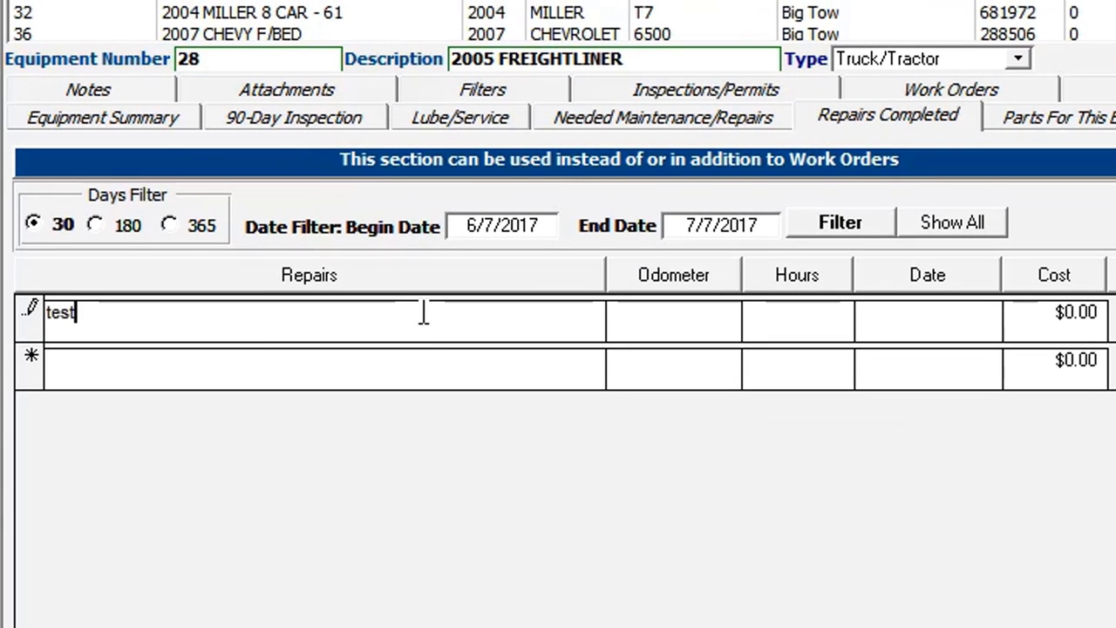
click(703, 316)
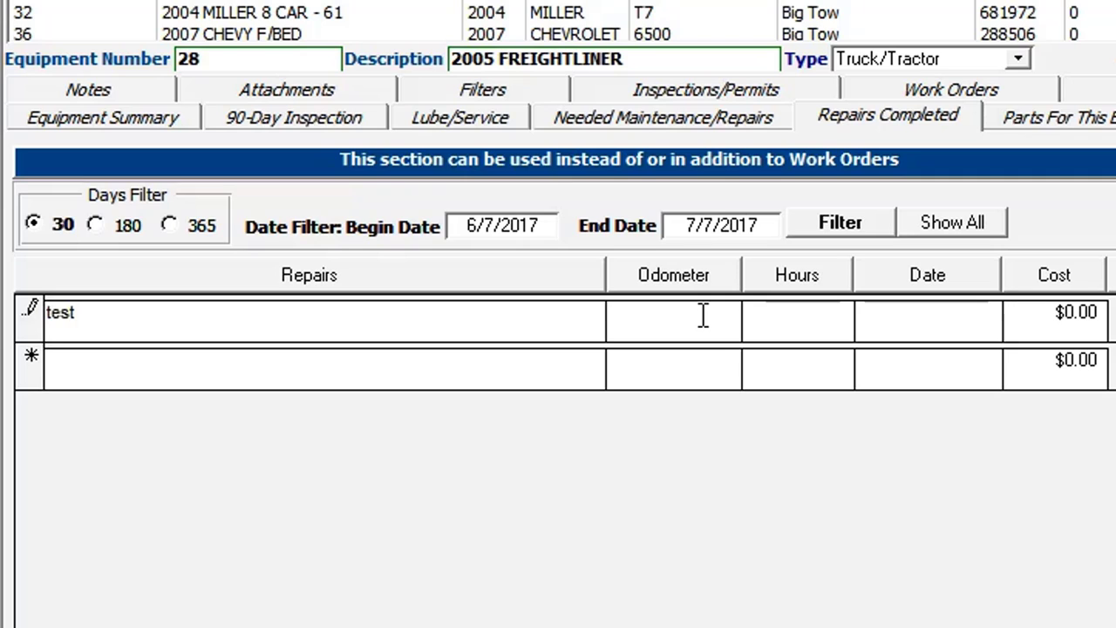
text(752)
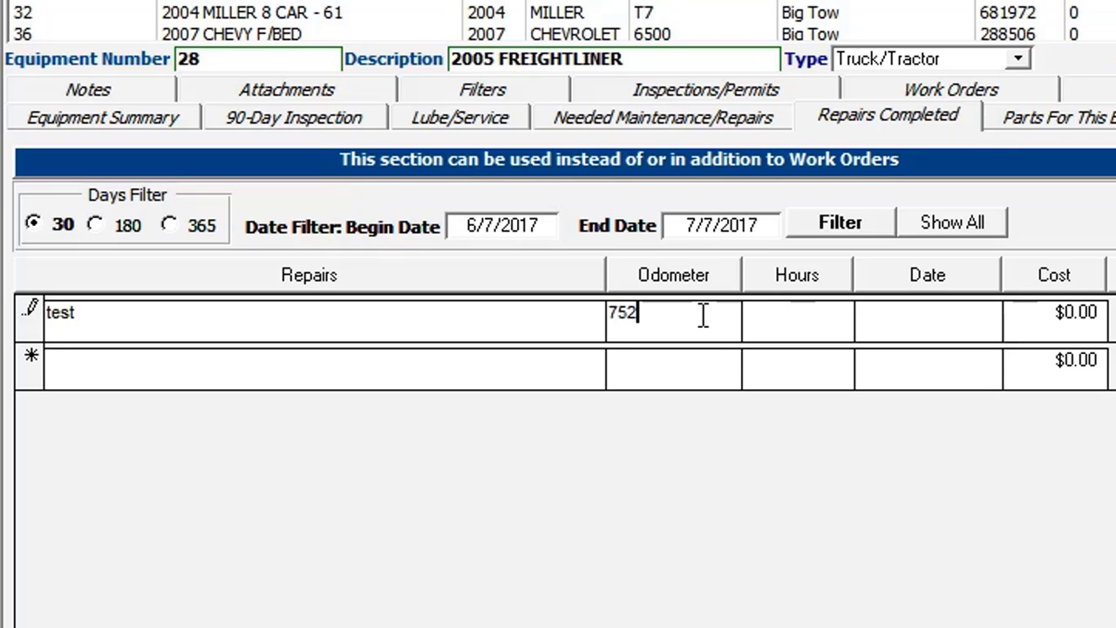
text(600)
key(Return)
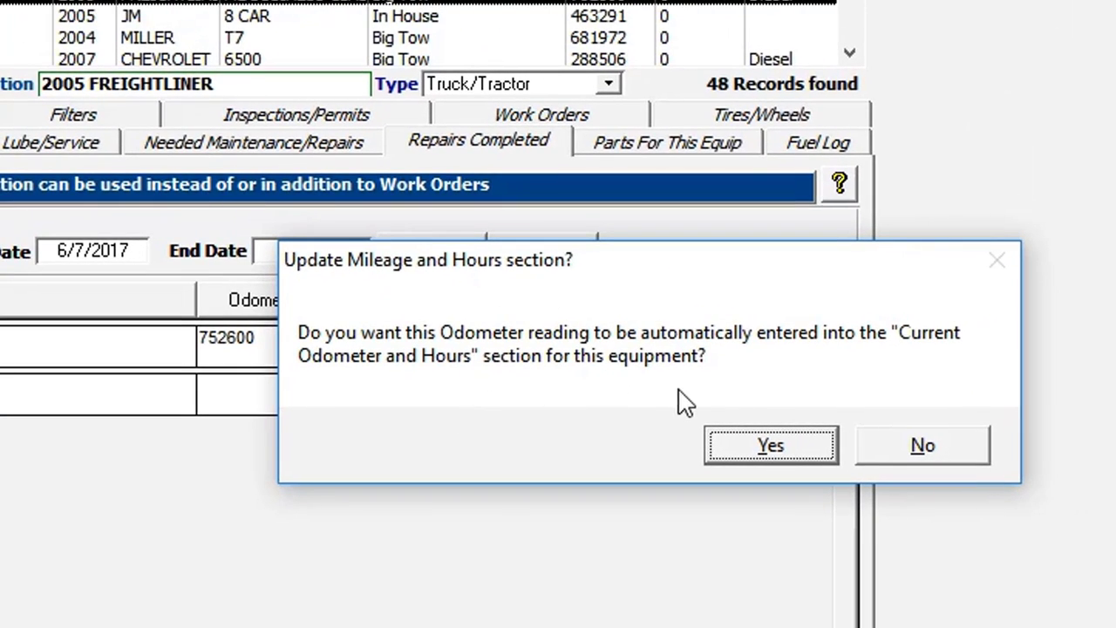
click(770, 447)
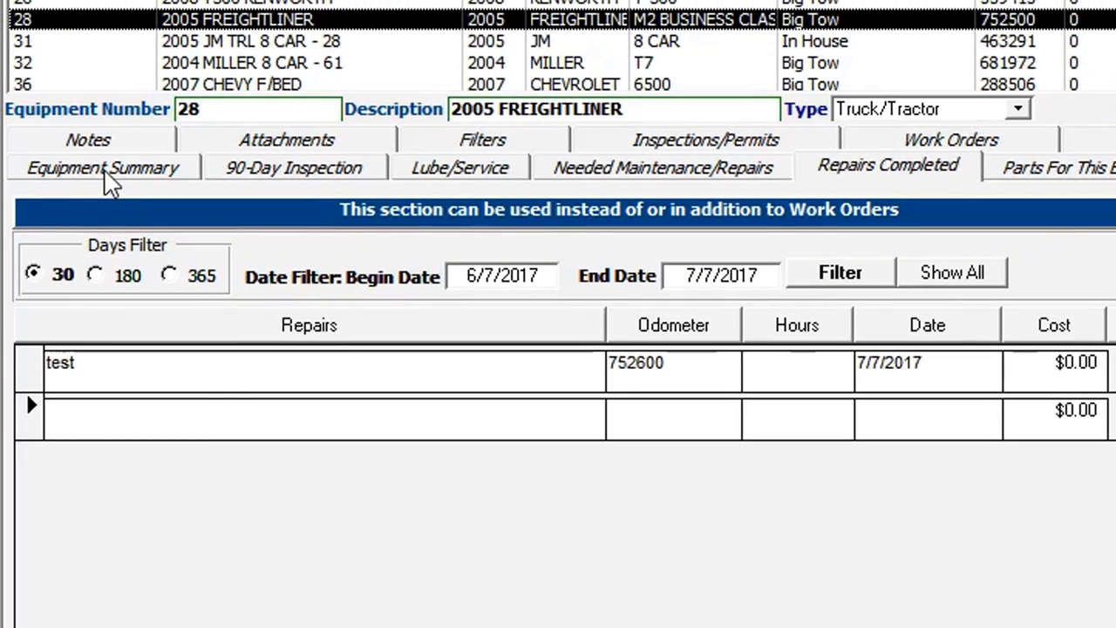
Check the current odometer in the equipment summary and open the equipment's full odometer history
click(105, 174)
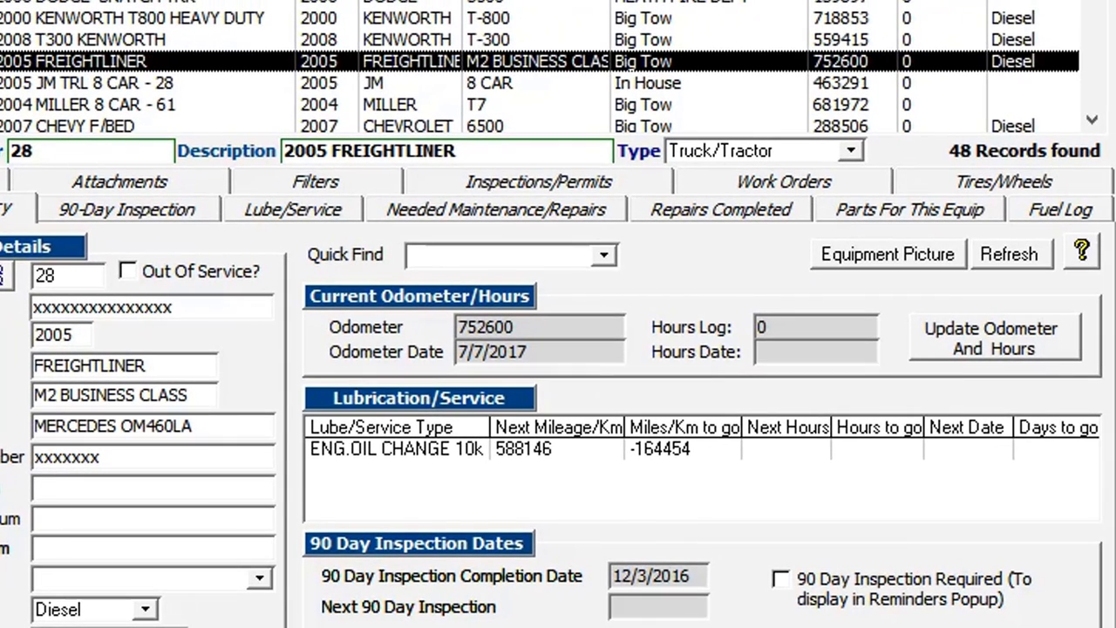
double_click(524, 328)
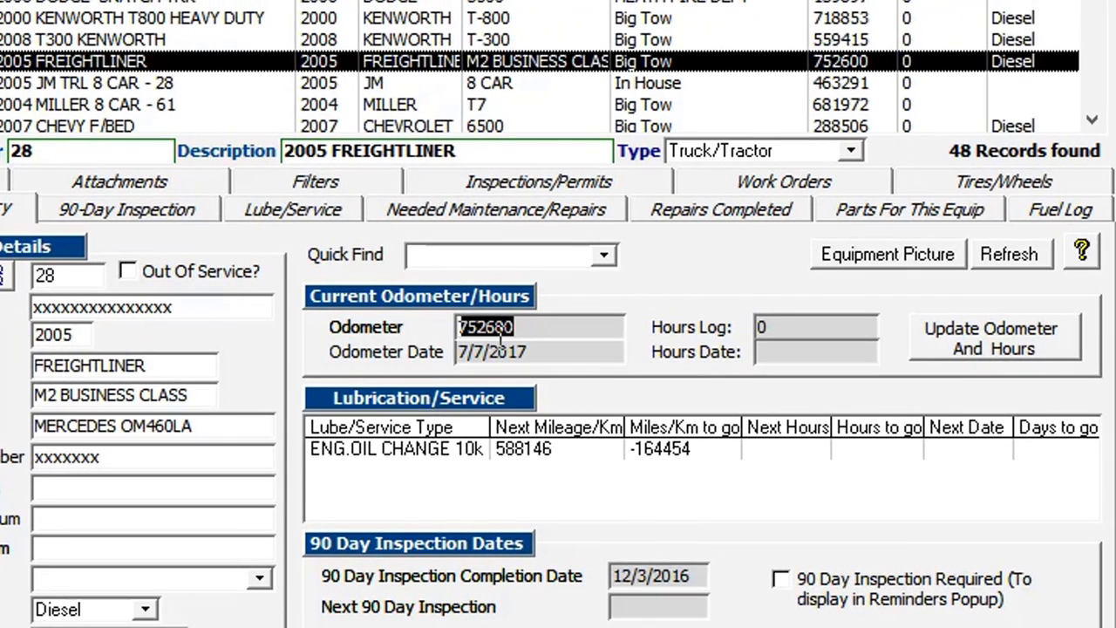
click(933, 340)
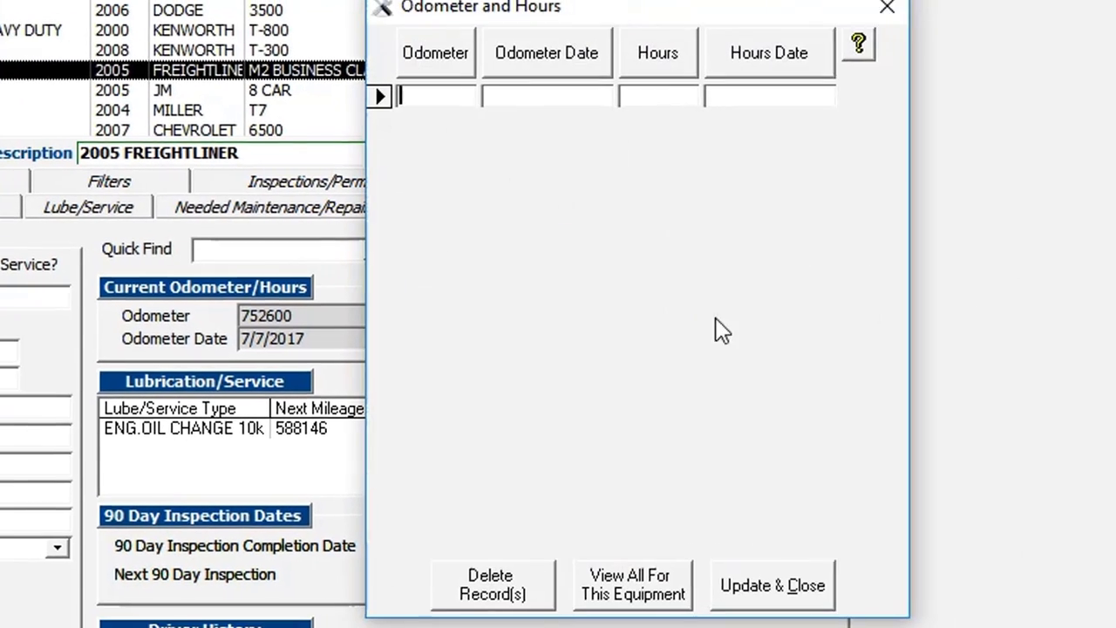
click(608, 598)
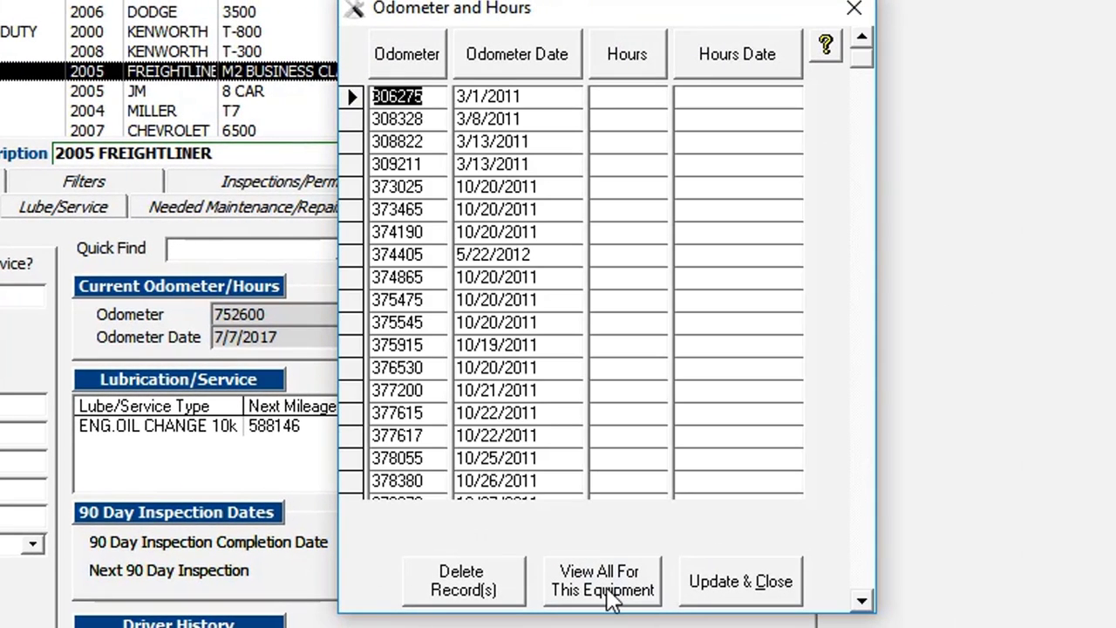
Sort the history by odometer and check which screen the 752600 reading was entered from
click(406, 61)
click(406, 61)
drag(862, 56, 874, 595)
click(436, 462)
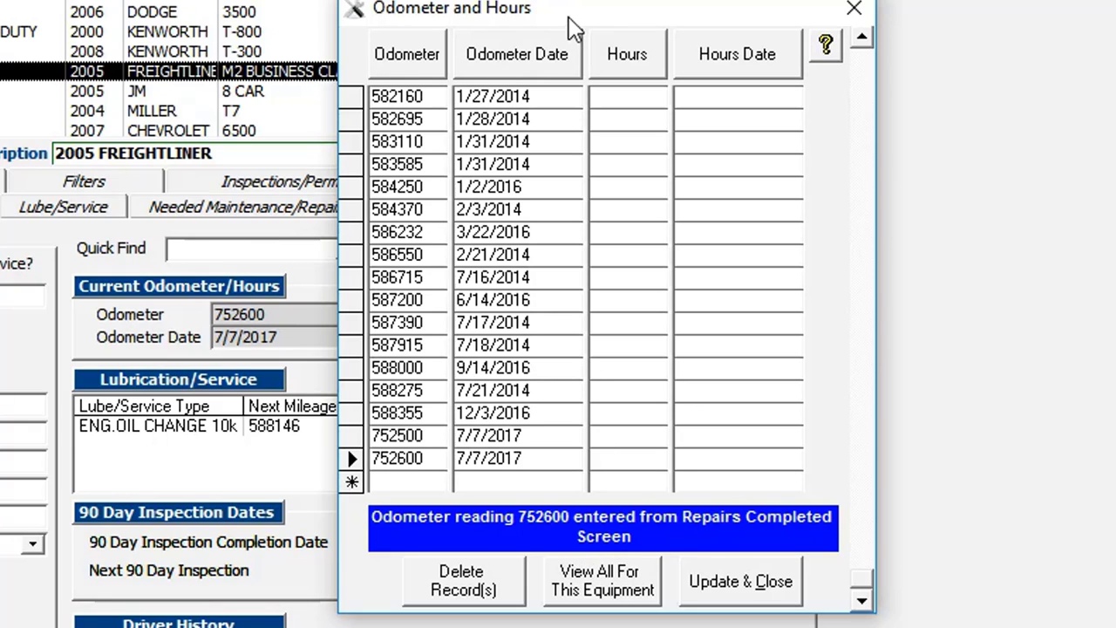
drag(572, 22, 275, 6)
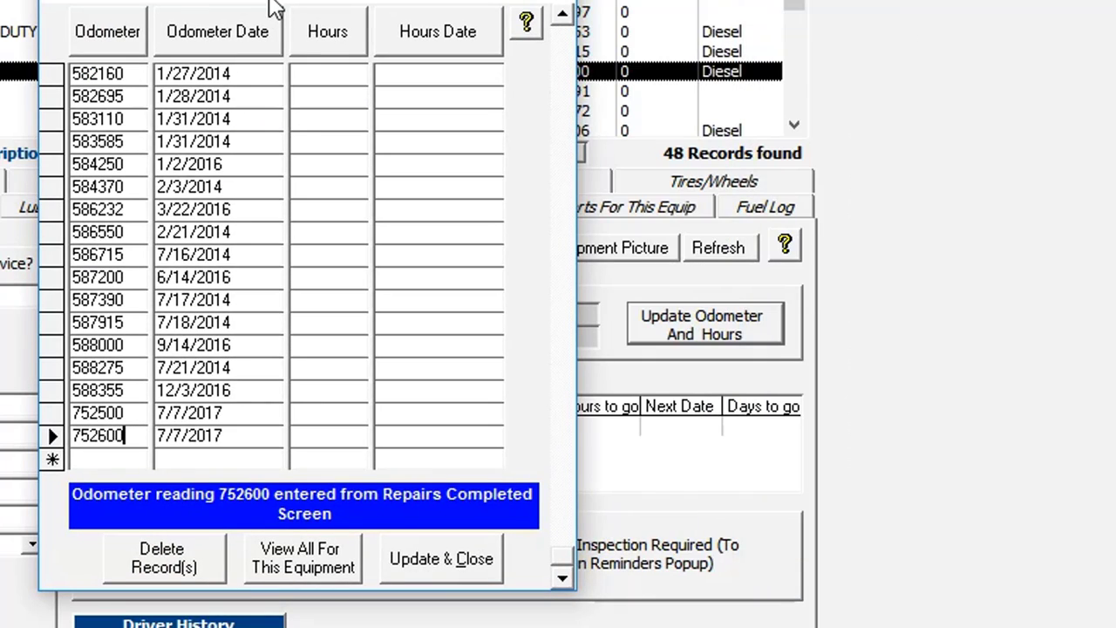